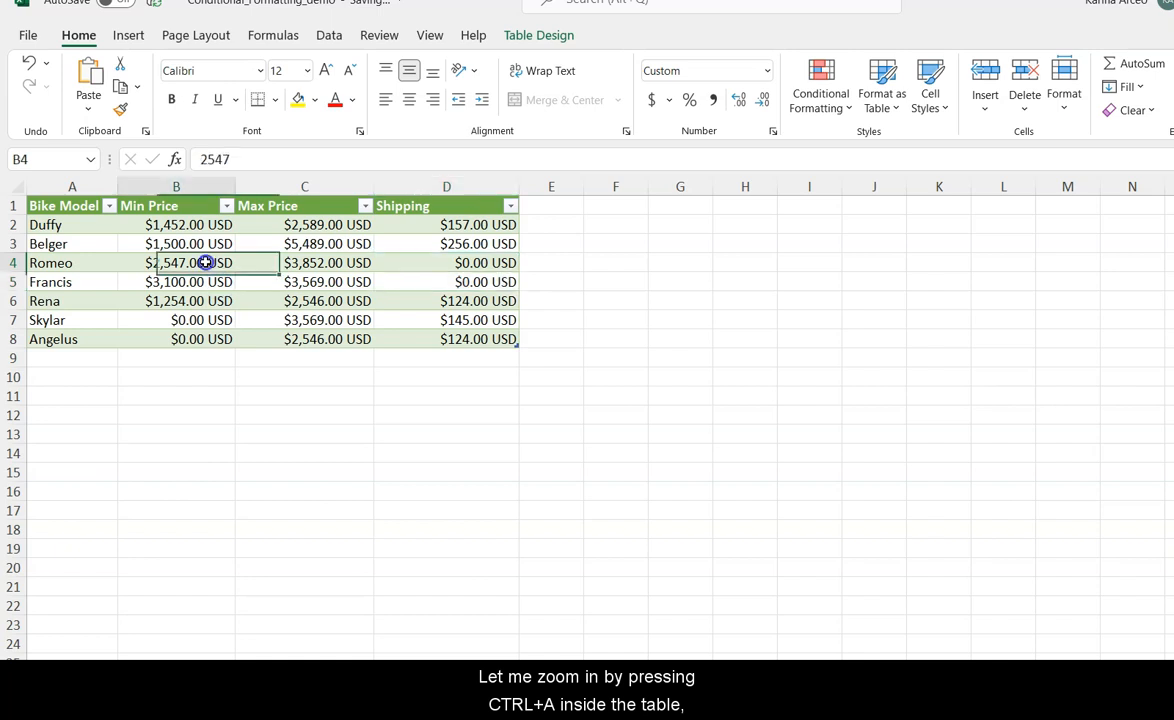
Zoom the worksheet in to fit the whole bike price table.
{"action": "key", "text": "ctrl+a"}
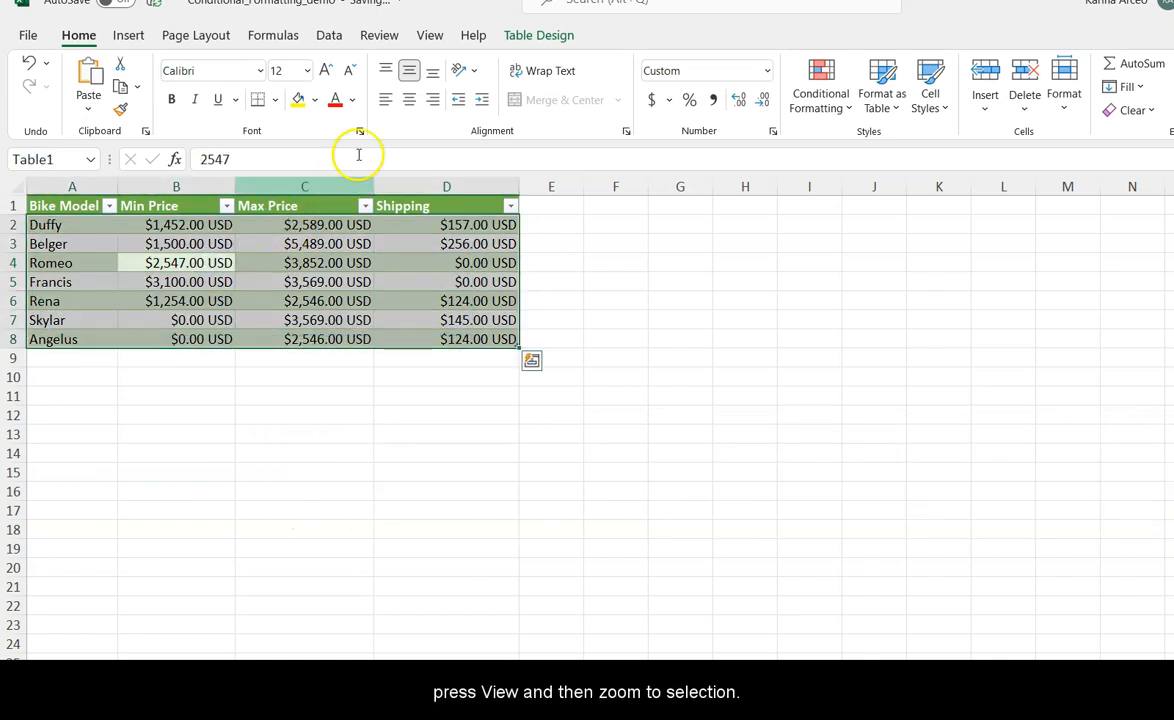
{"action": "left_click", "coordinate": [430, 35]}
{"action": "left_click", "coordinate": [727, 93]}
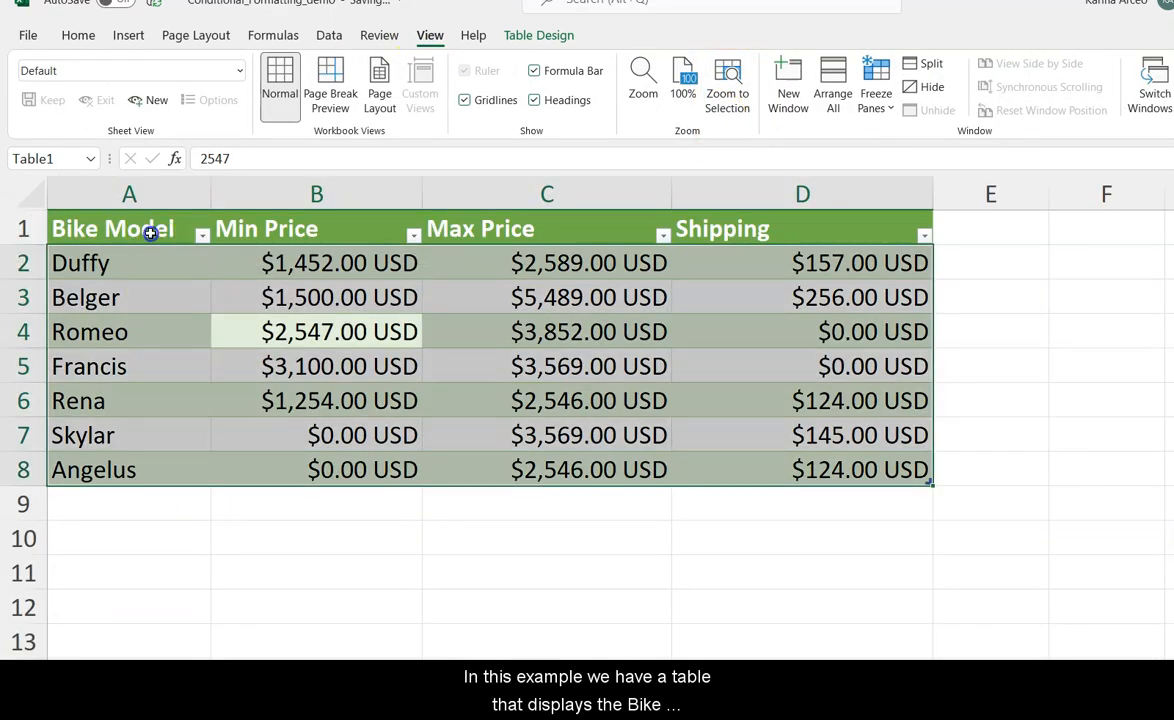
Examine the Bike Model, Min Price and Max Price columns and the zero values in the Romeo, Francis, Skylar and Angelus rows.
{"action": "left_click", "coordinate": [150, 222]}
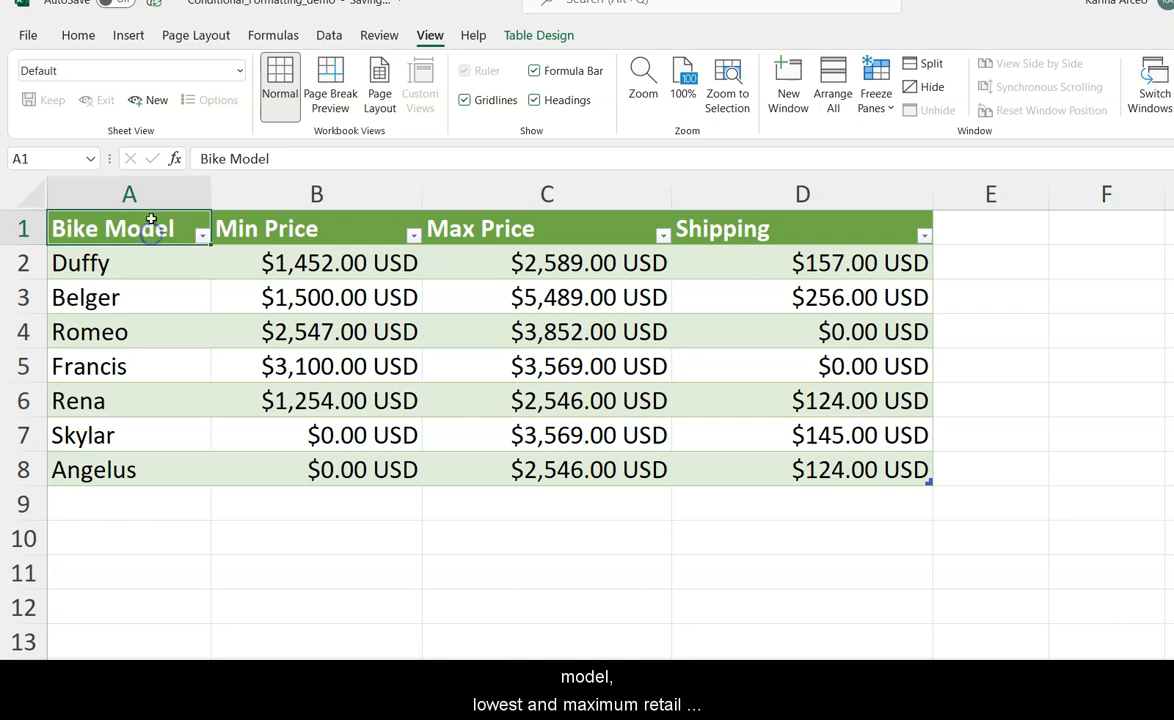
{"action": "left_click", "coordinate": [152, 205]}
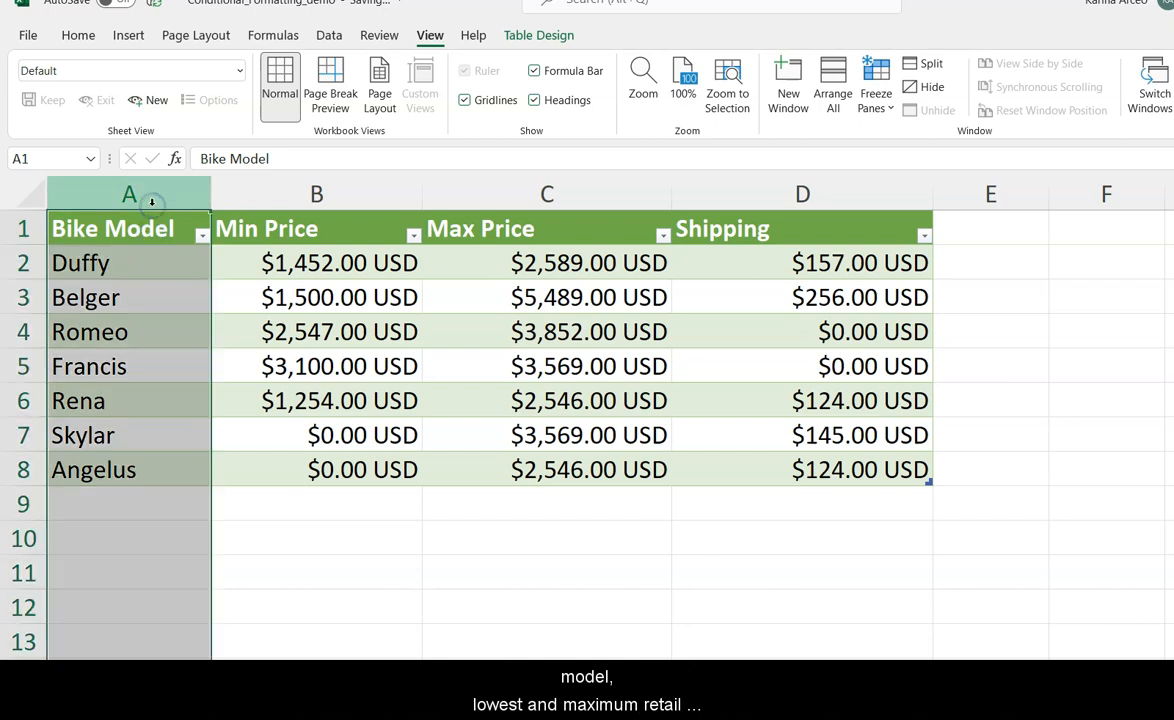
{"action": "left_click", "coordinate": [284, 203]}
{"action": "left_click", "coordinate": [476, 195]}
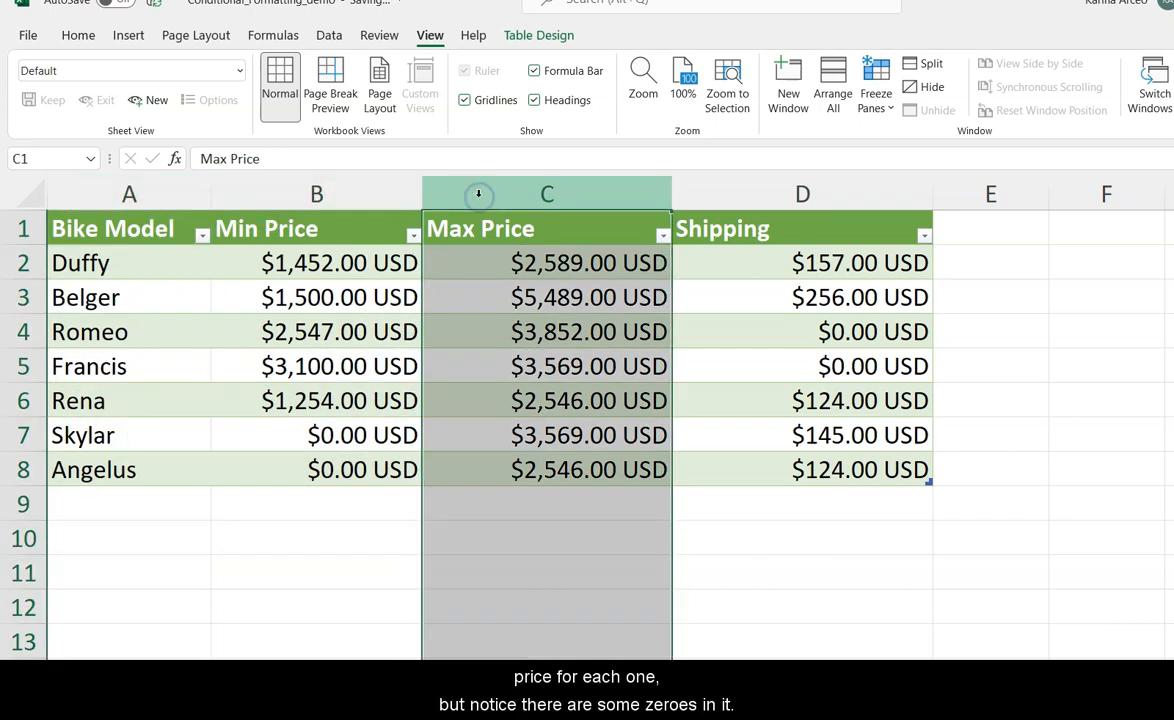
{"action": "left_click", "coordinate": [521, 405]}
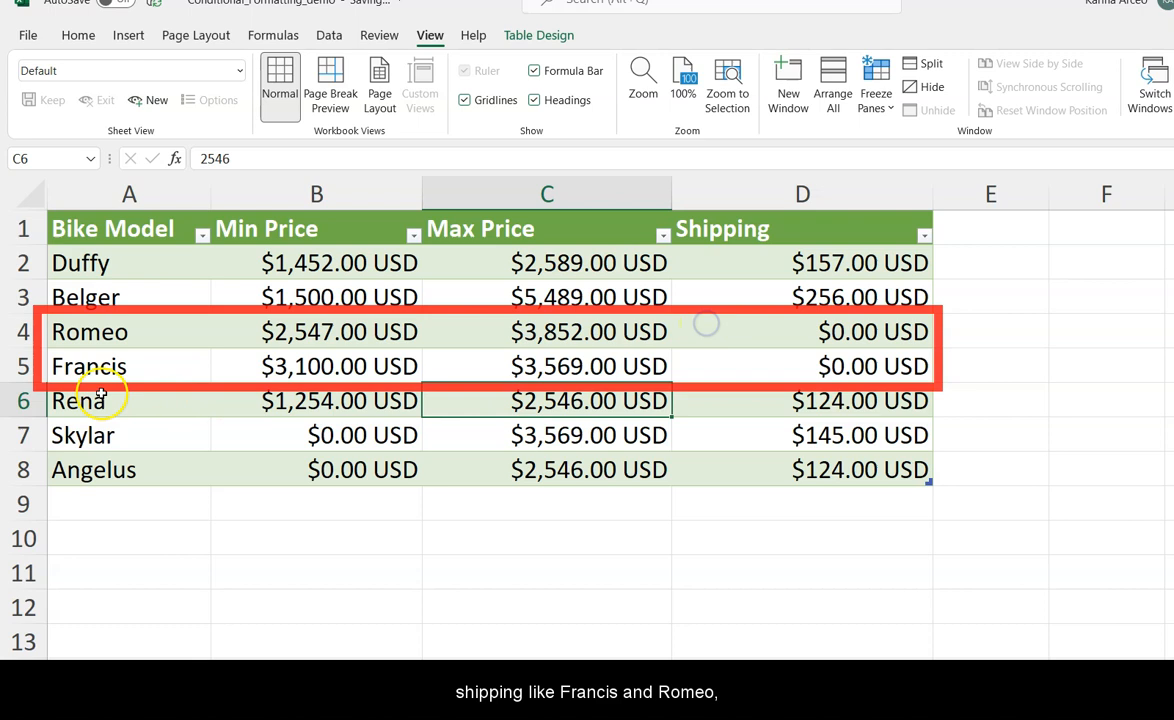
{"action": "left_click_drag", "start_coordinate": [30, 331], "coordinate": [21, 367]}
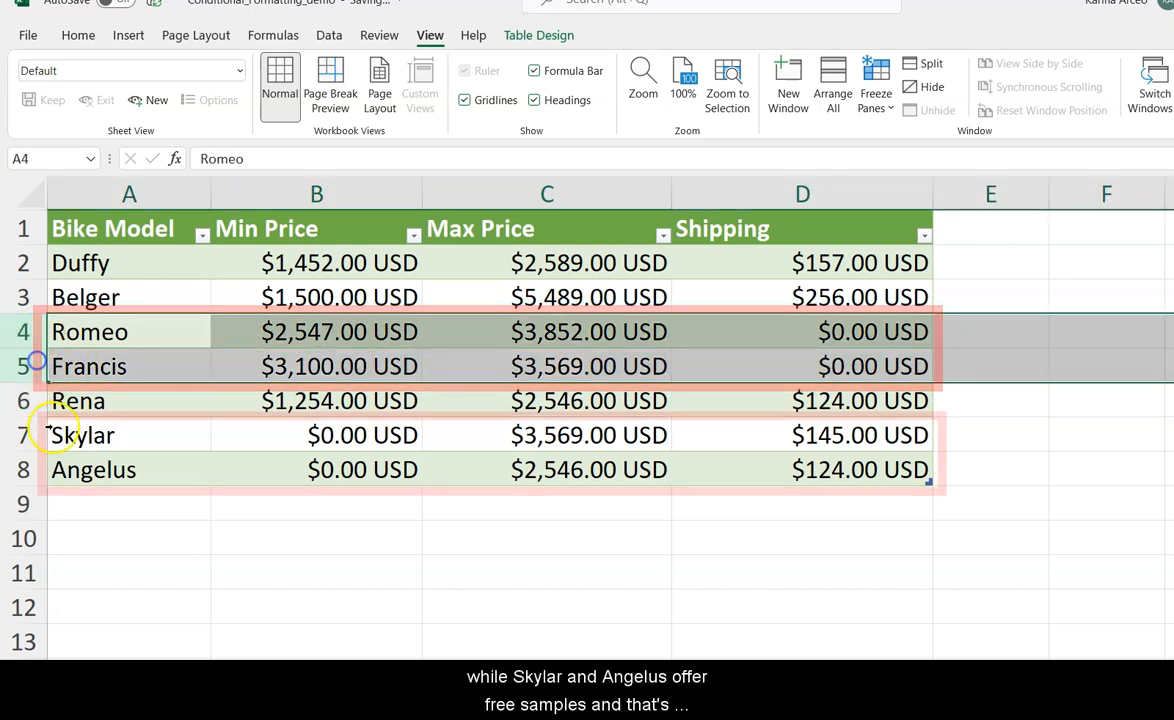
{"action": "left_click_drag", "start_coordinate": [37, 436], "coordinate": [24, 470]}
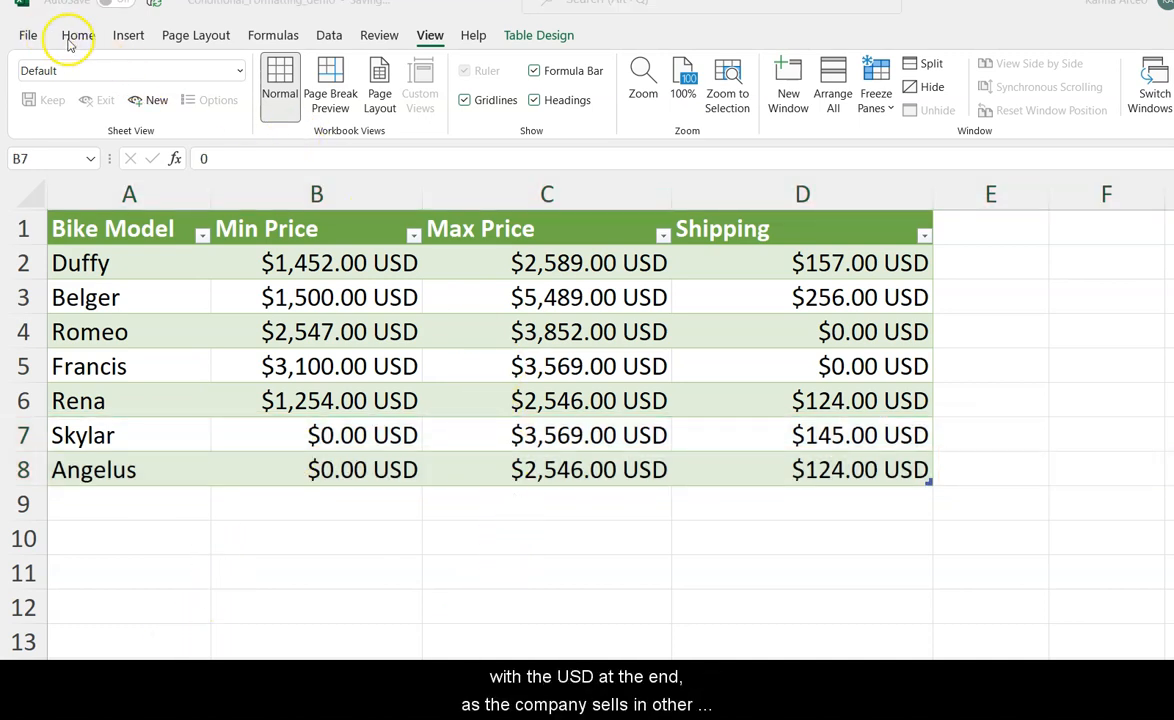
{"action": "left_click", "coordinate": [379, 442]}
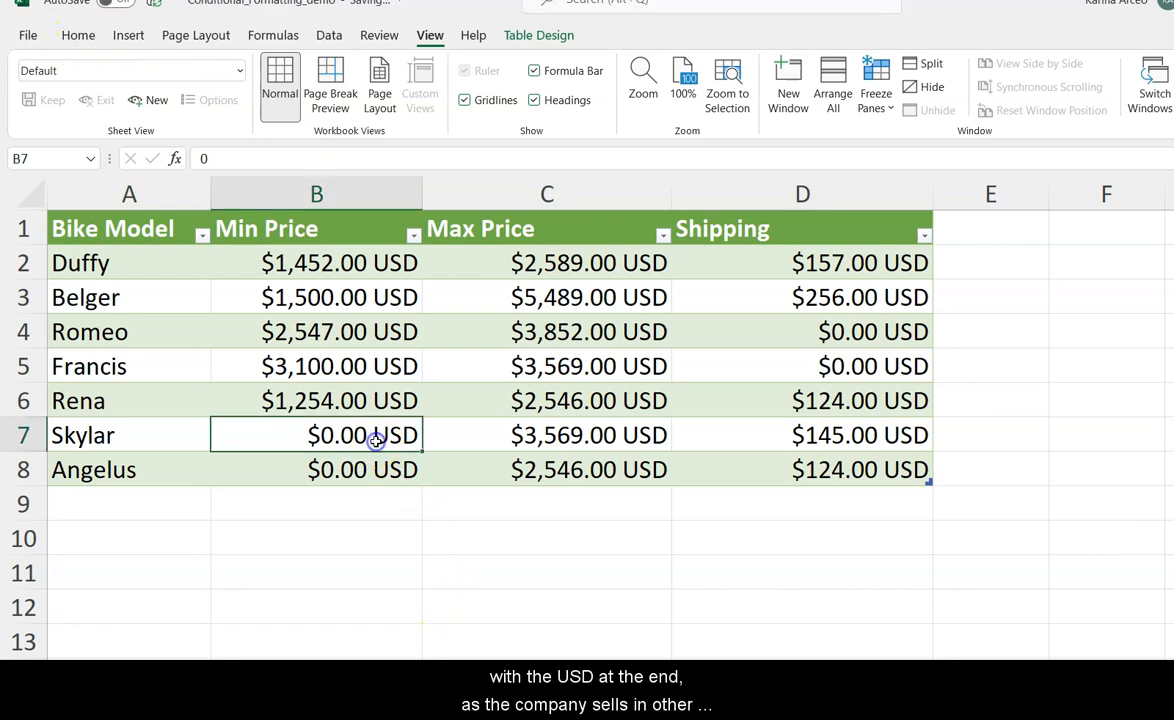
{"action": "left_click", "coordinate": [563, 404]}
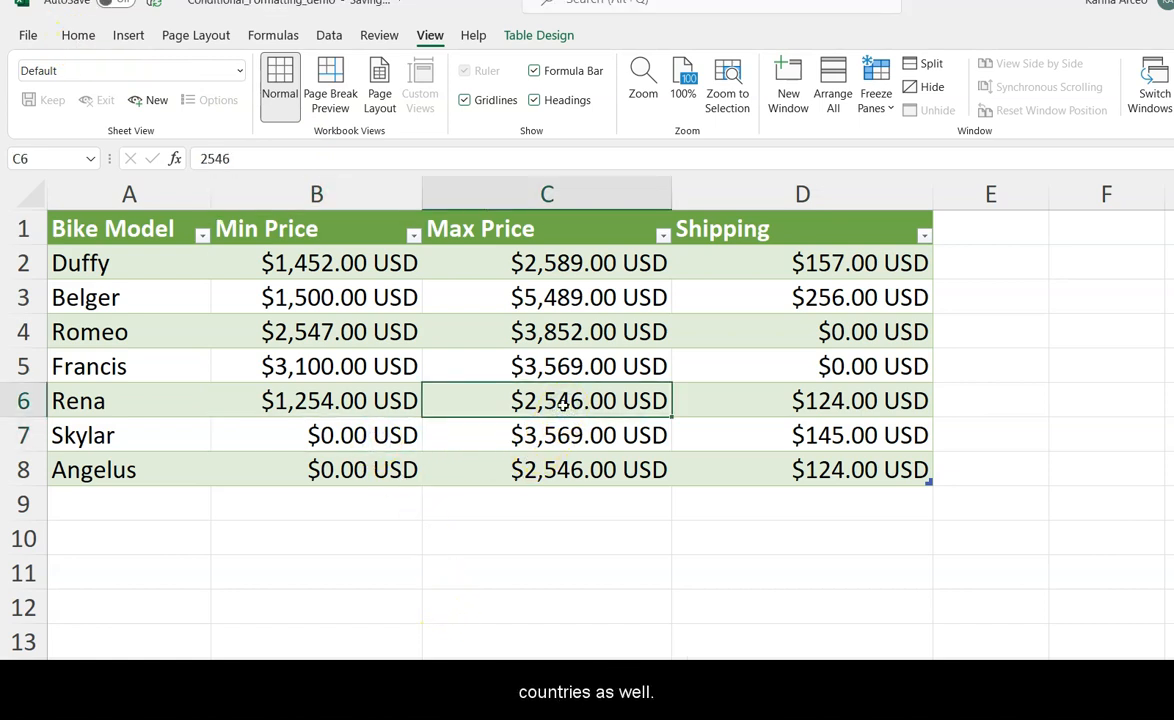
{"action": "left_click", "coordinate": [534, 267]}
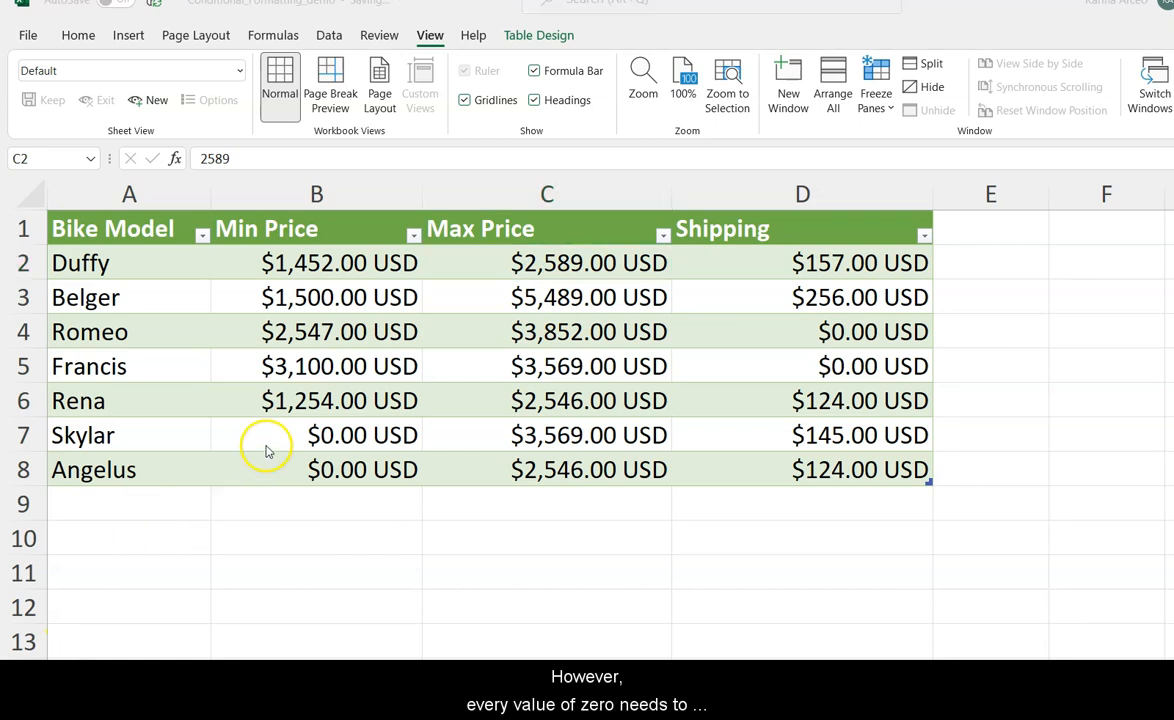
{"action": "left_click", "coordinate": [307, 437]}
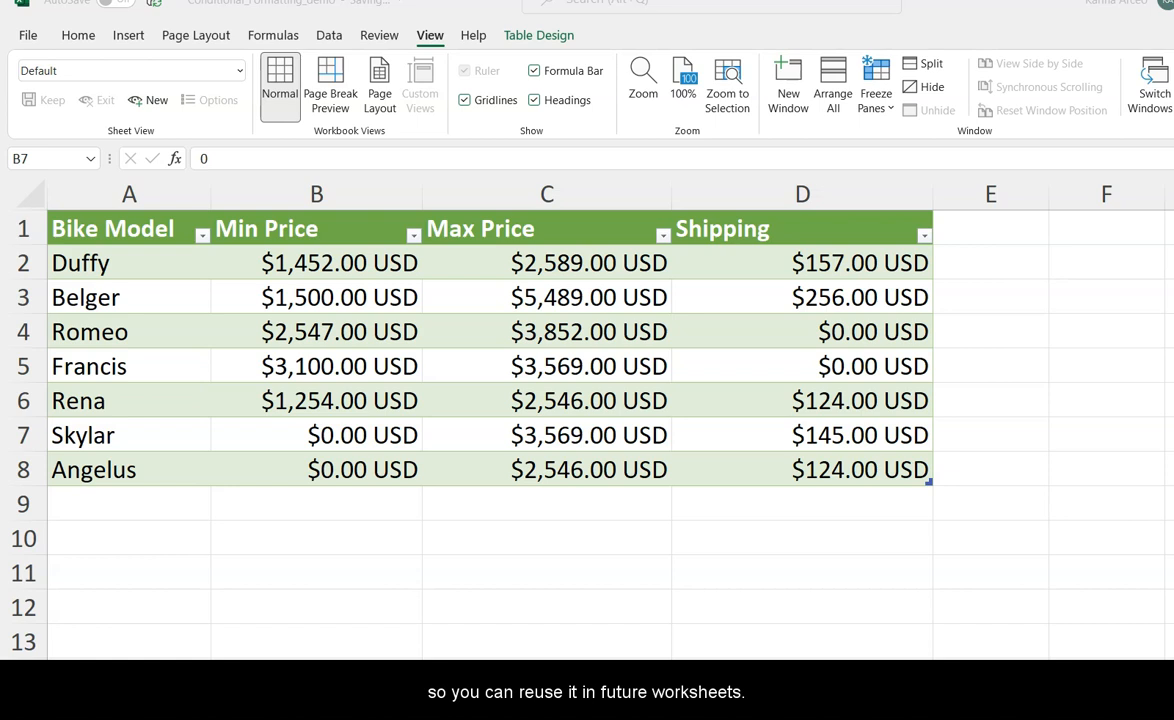
Try to replace every 0.00 with 0.0 across the whole table using Find and Replace.
{"action": "left_click", "coordinate": [380, 367]}
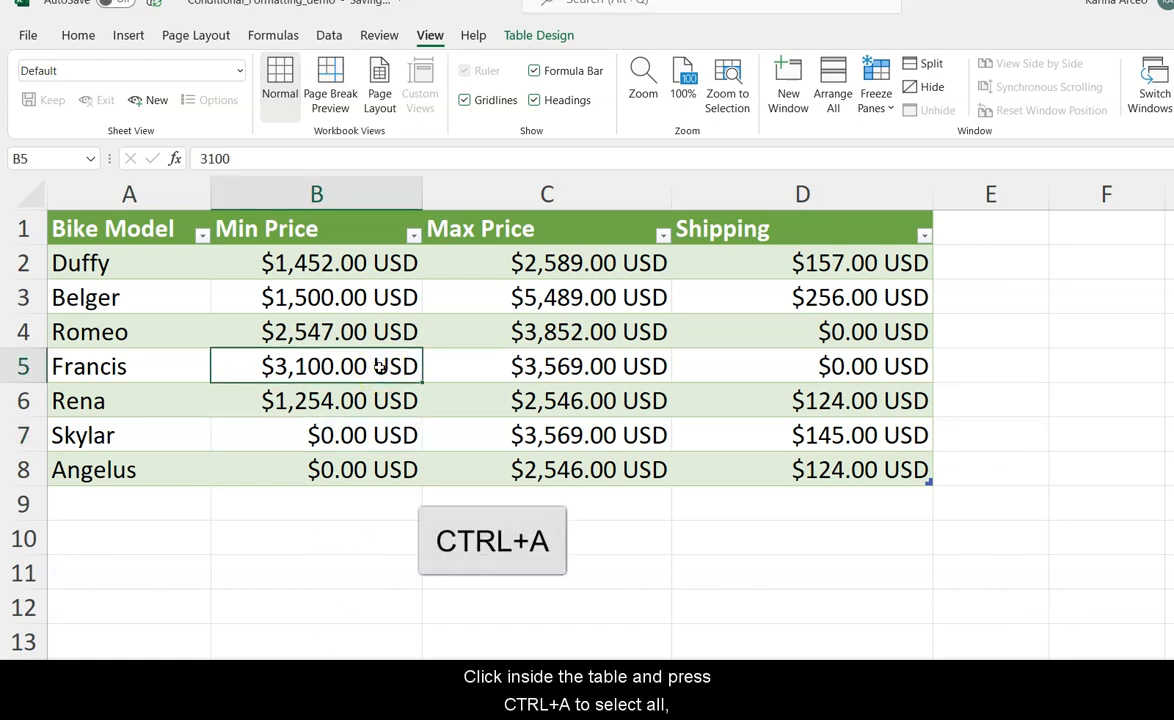
{"action": "key", "text": "ctrl+a"}
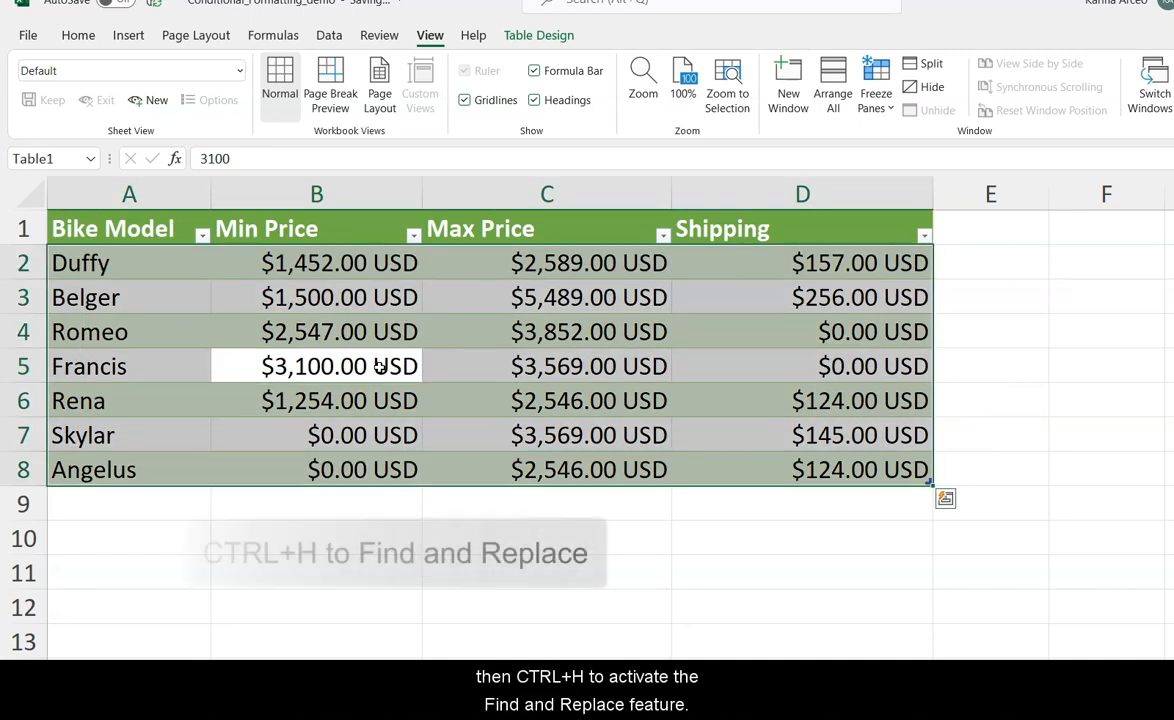
{"action": "key", "text": "ctrl+h"}
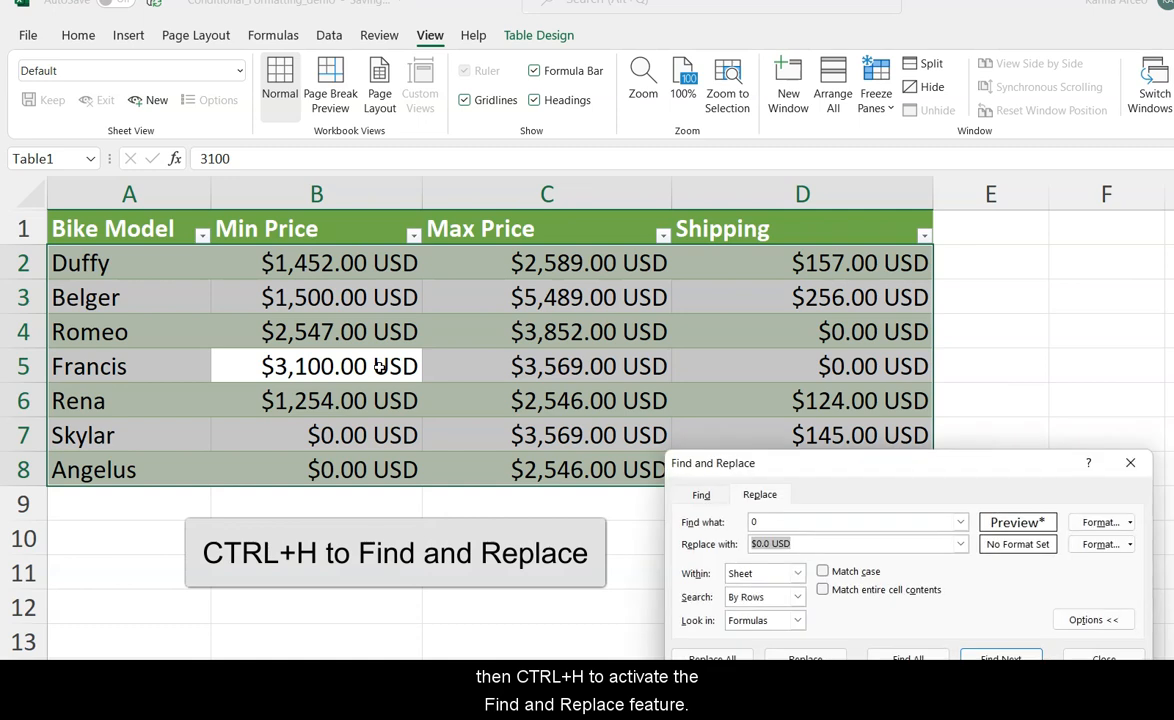
{"action": "left_click_drag", "start_coordinate": [881, 468], "coordinate": [617, 332]}
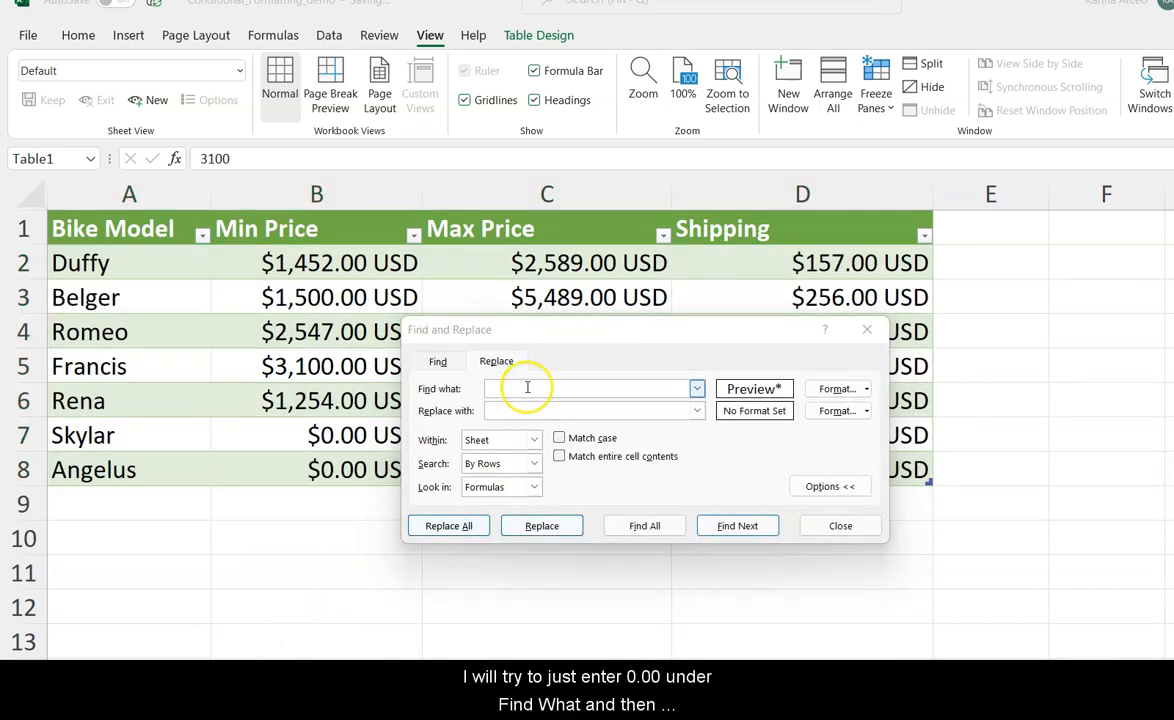
{"action": "left_click", "coordinate": [530, 389]}
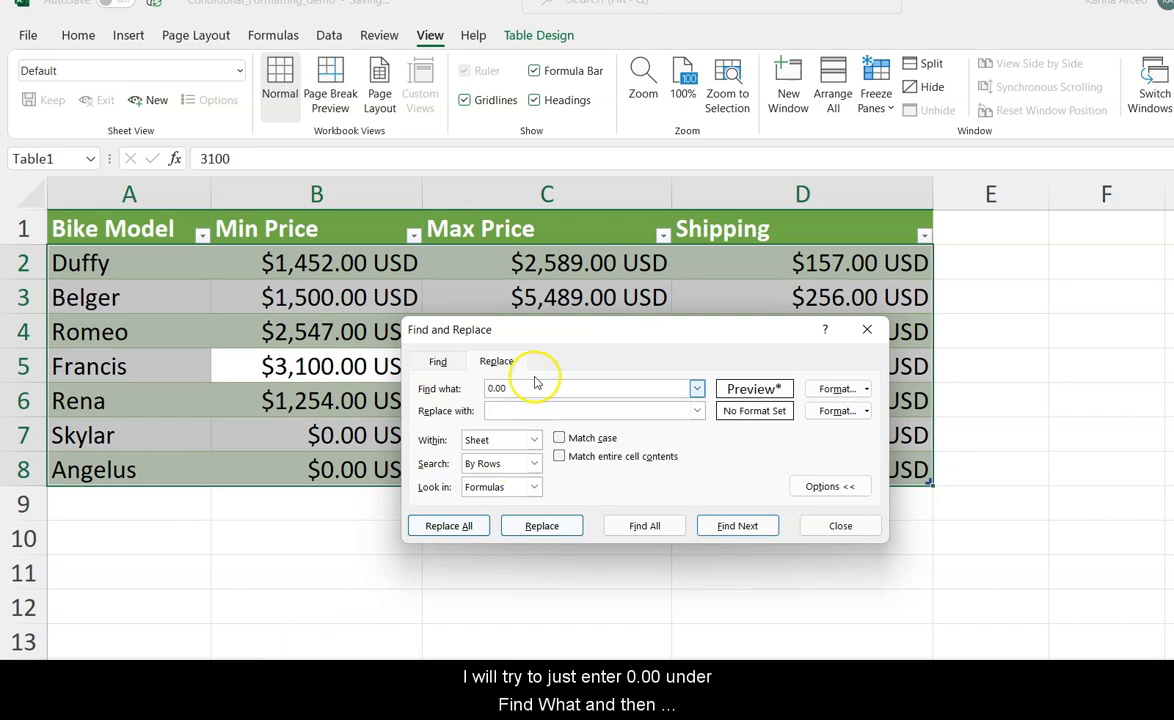
{"action": "left_click_drag", "start_coordinate": [555, 329], "coordinate": [603, 331]}
{"action": "left_click", "coordinate": [590, 415]}
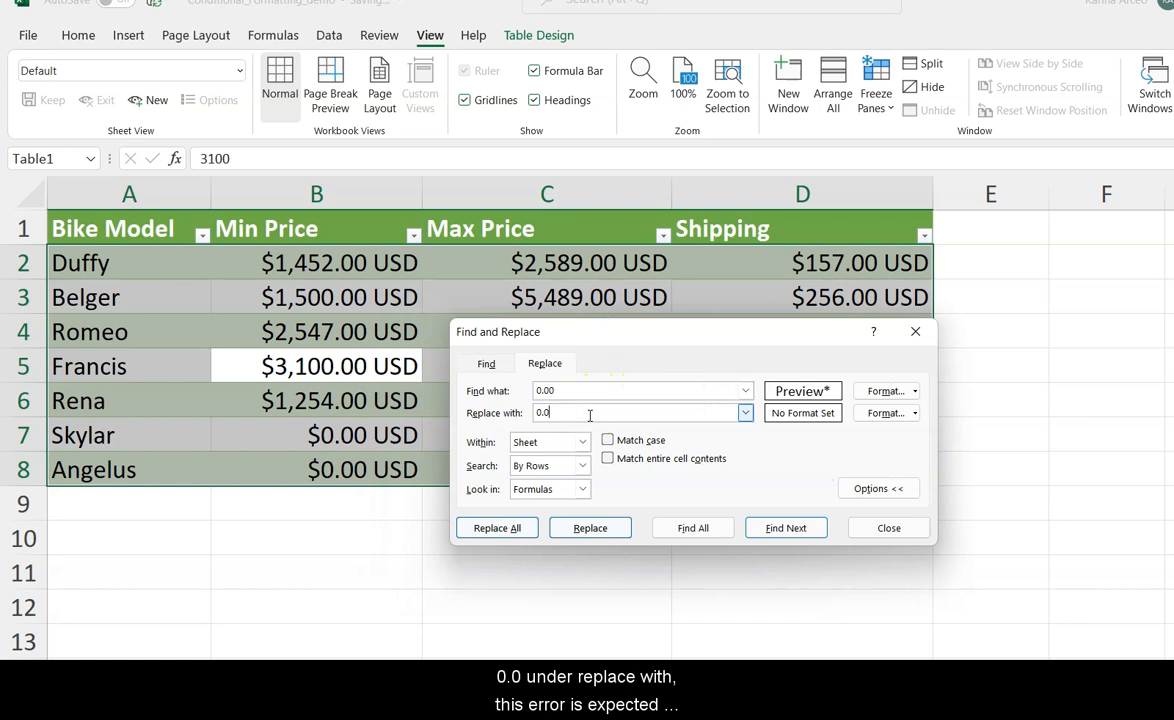
{"action": "left_click", "coordinate": [500, 530]}
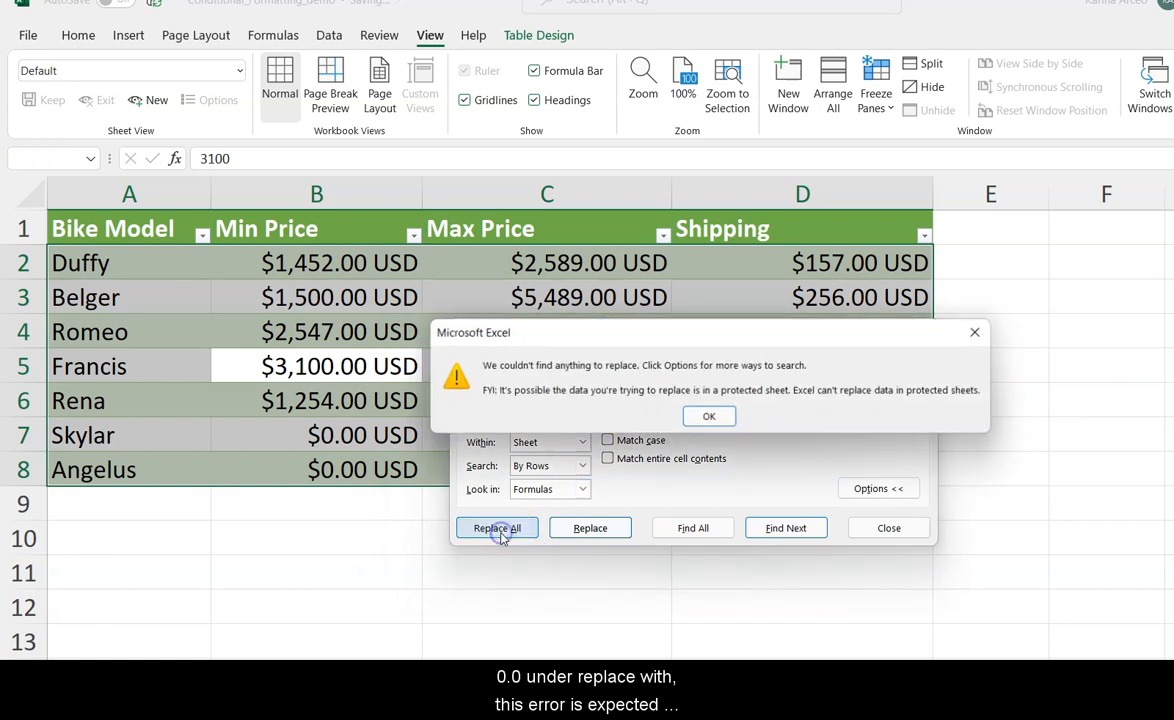
{"action": "left_click", "coordinate": [724, 424]}
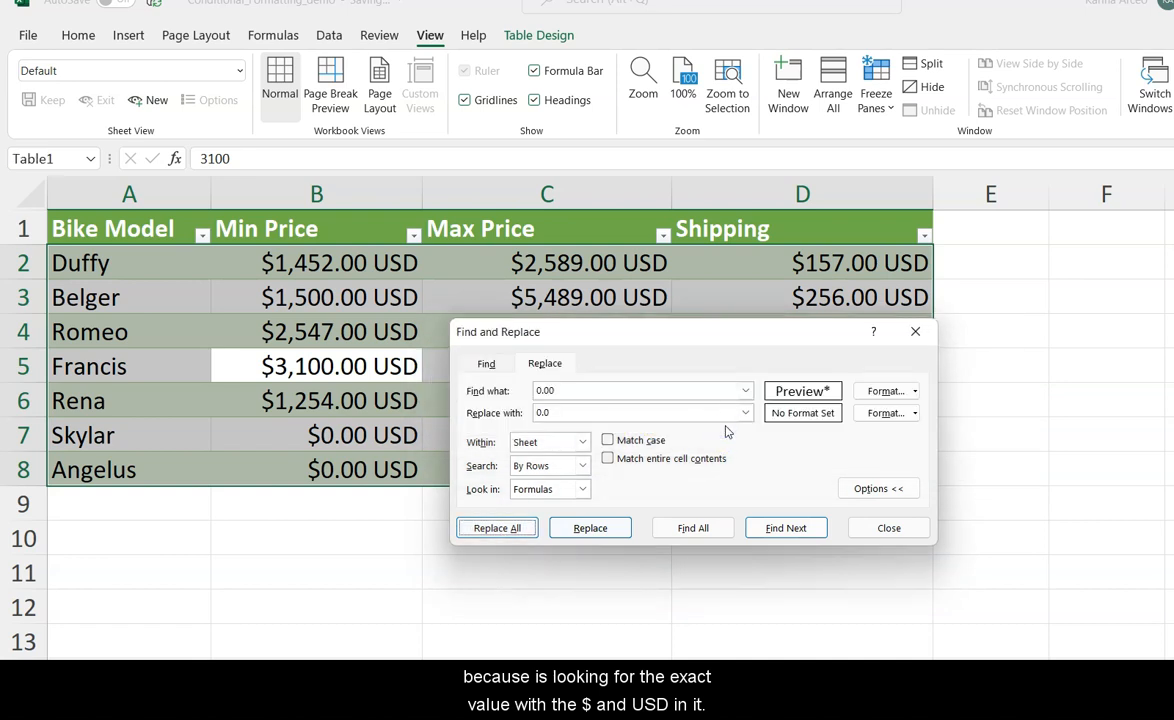
Try to replace all occurrences of the value copied from Skylar's Min Price cell, $0.00 USD, with $0.0 USD.
{"action": "left_click", "coordinate": [322, 437]}
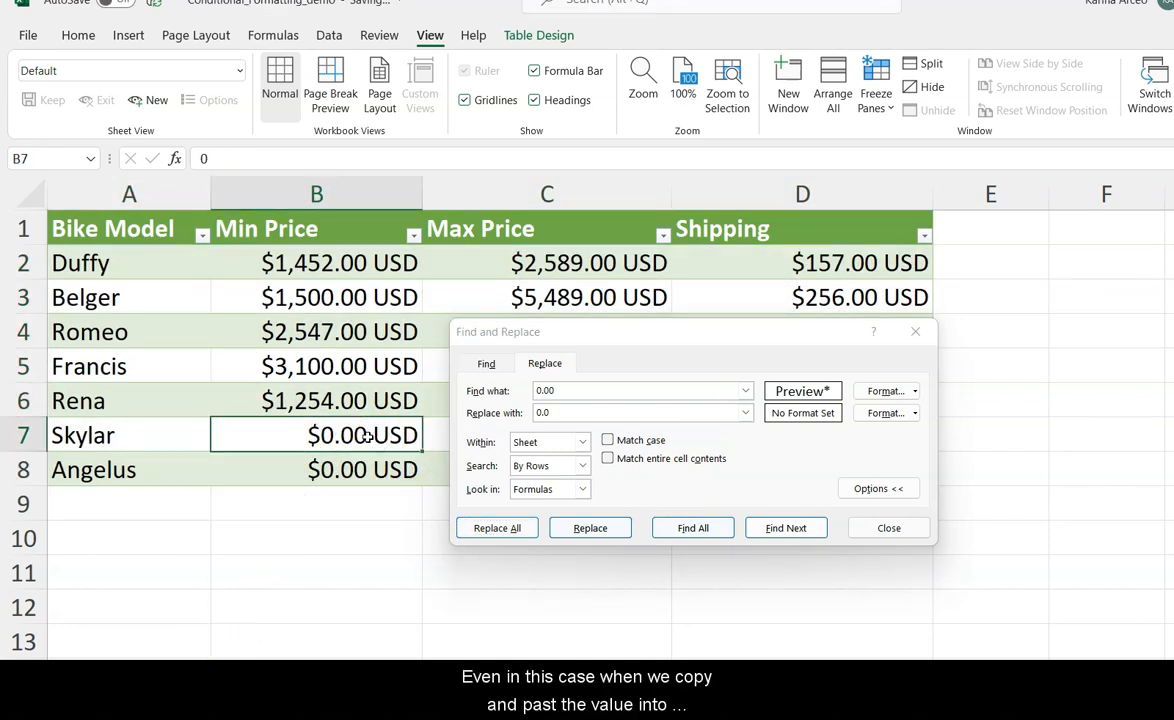
{"action": "key", "text": "ctrl+c"}
{"action": "left_click_drag", "start_coordinate": [561, 393], "coordinate": [527, 410]}
{"action": "key", "text": "ctrl+v"}
{"action": "key", "text": "ctrl+v"}
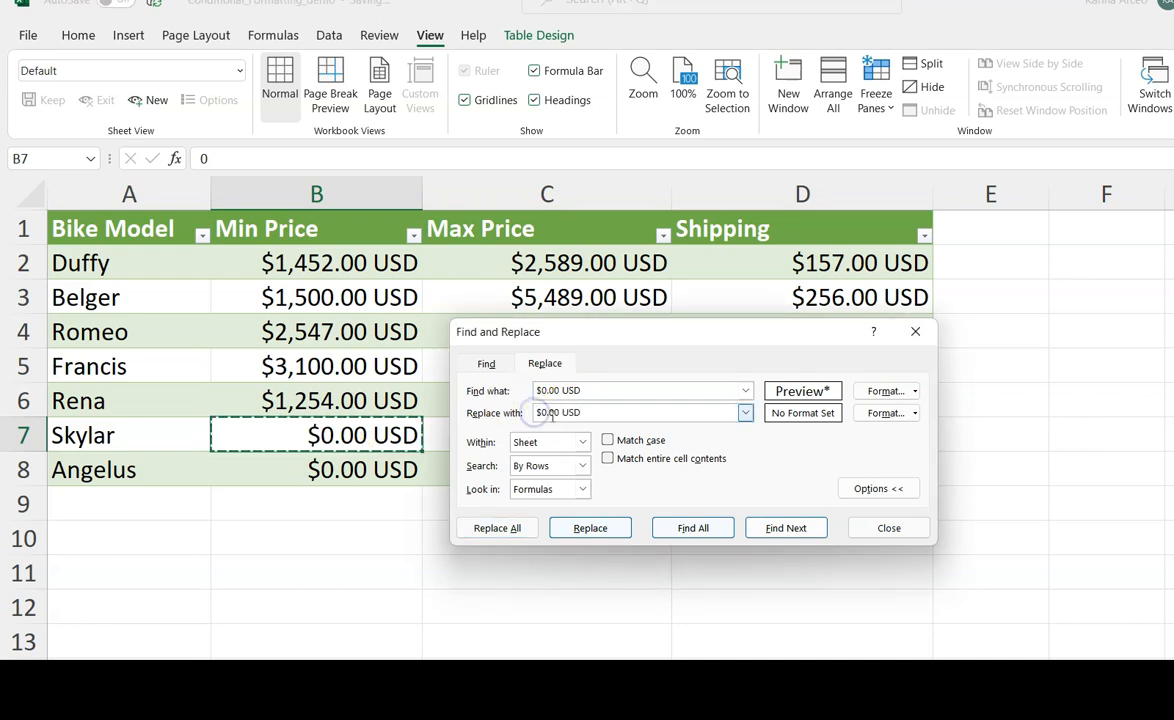
{"action": "left_click", "coordinate": [516, 527]}
{"action": "left_click", "coordinate": [707, 411]}
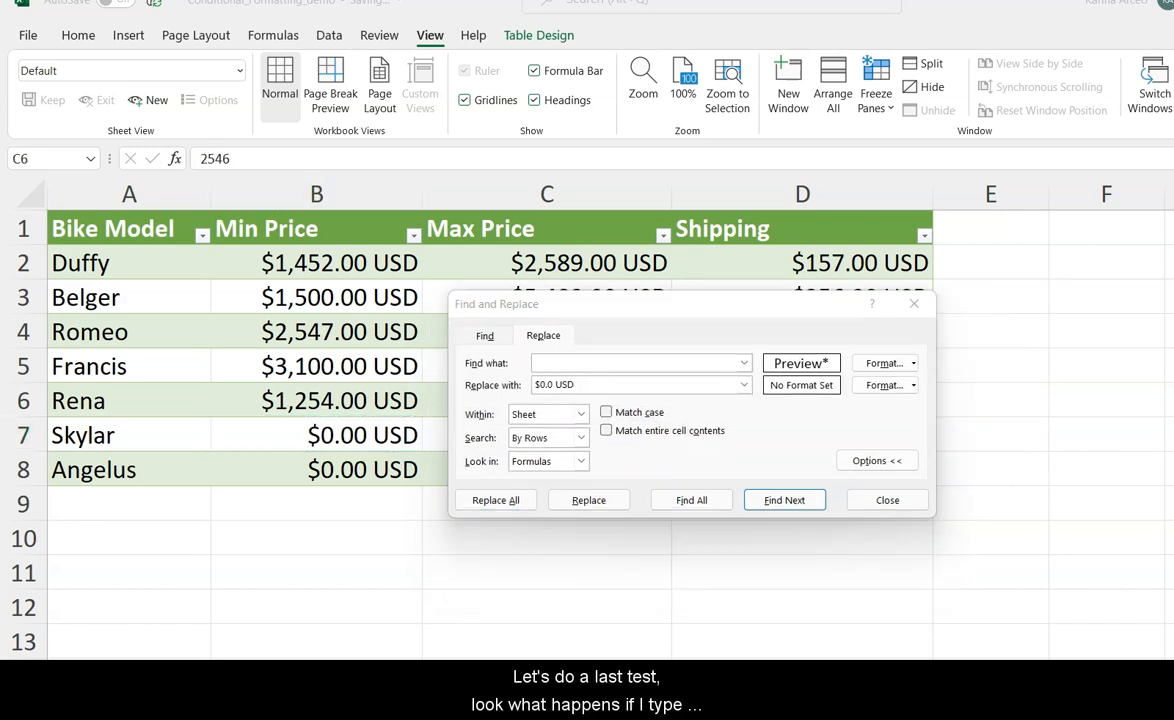
Find all cells containing 0 on the sheet, review the matches, and close Find and Replace without replacing anything.
{"action": "left_click", "coordinate": [562, 363]}
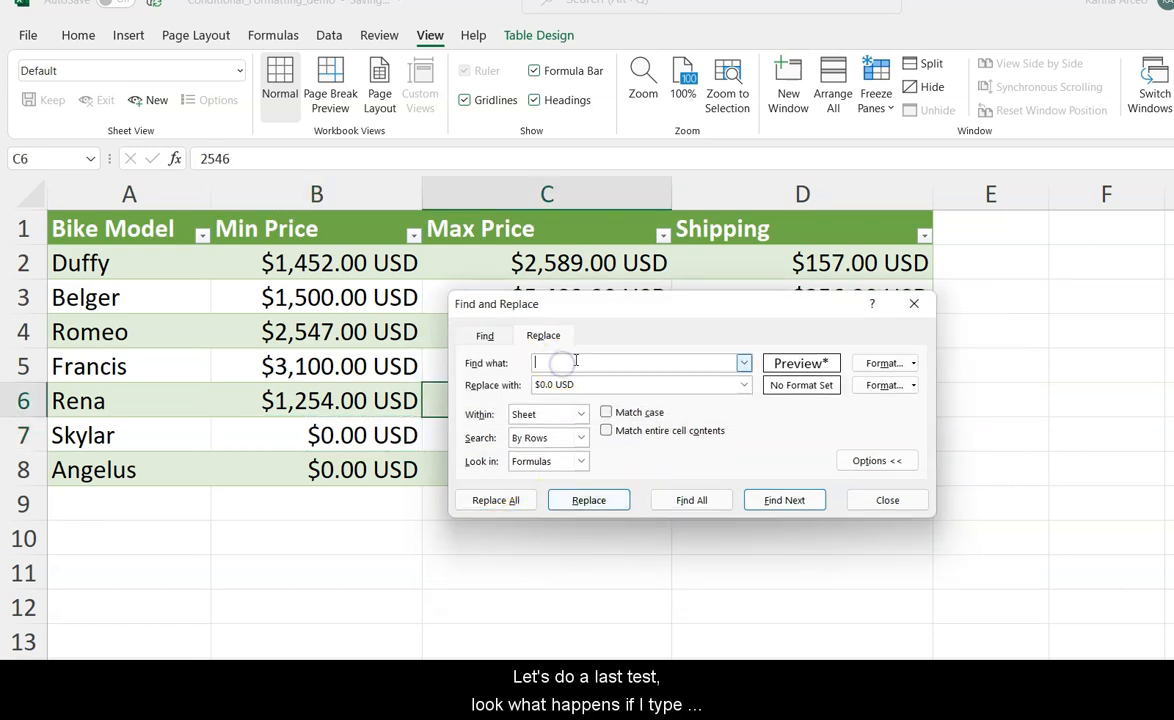
{"action": "type", "text": "0"}
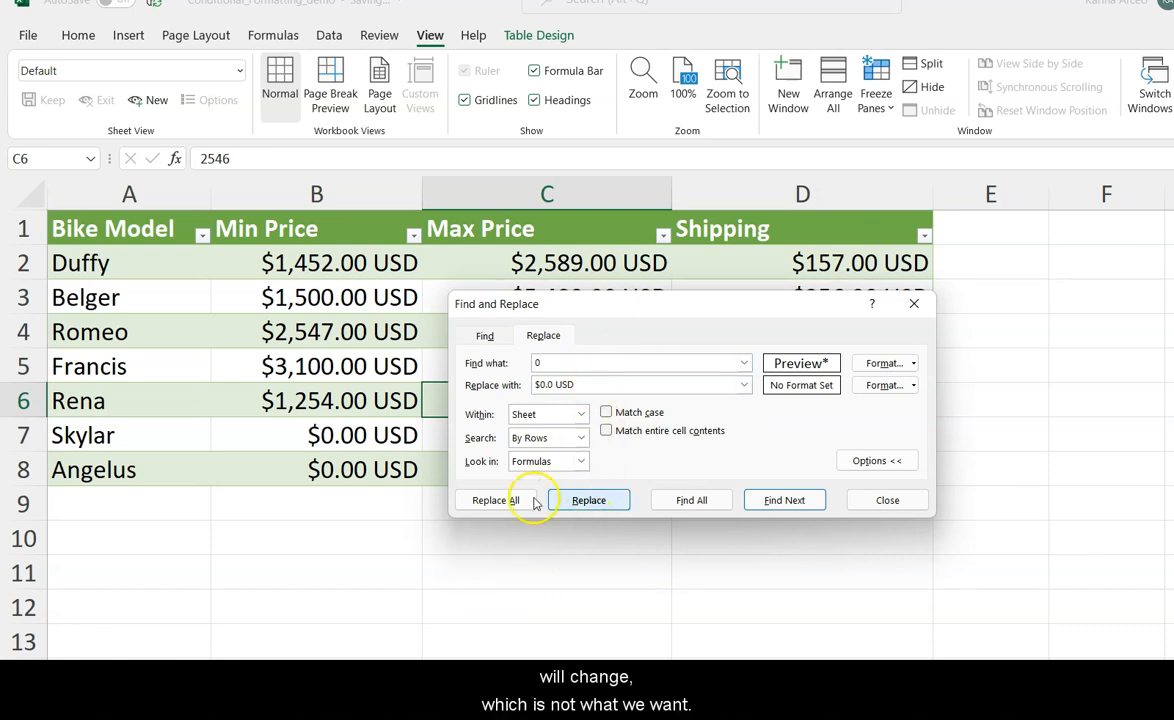
{"action": "left_click", "coordinate": [687, 500]}
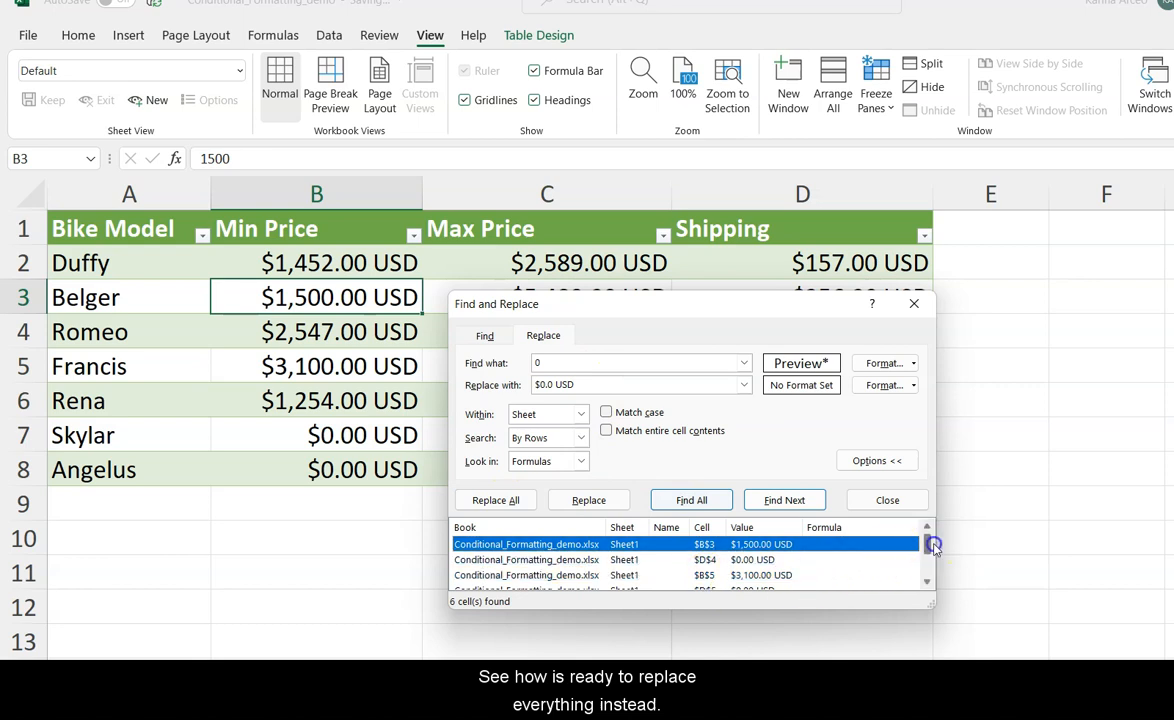
{"action": "left_click_drag", "start_coordinate": [933, 545], "coordinate": [930, 564]}
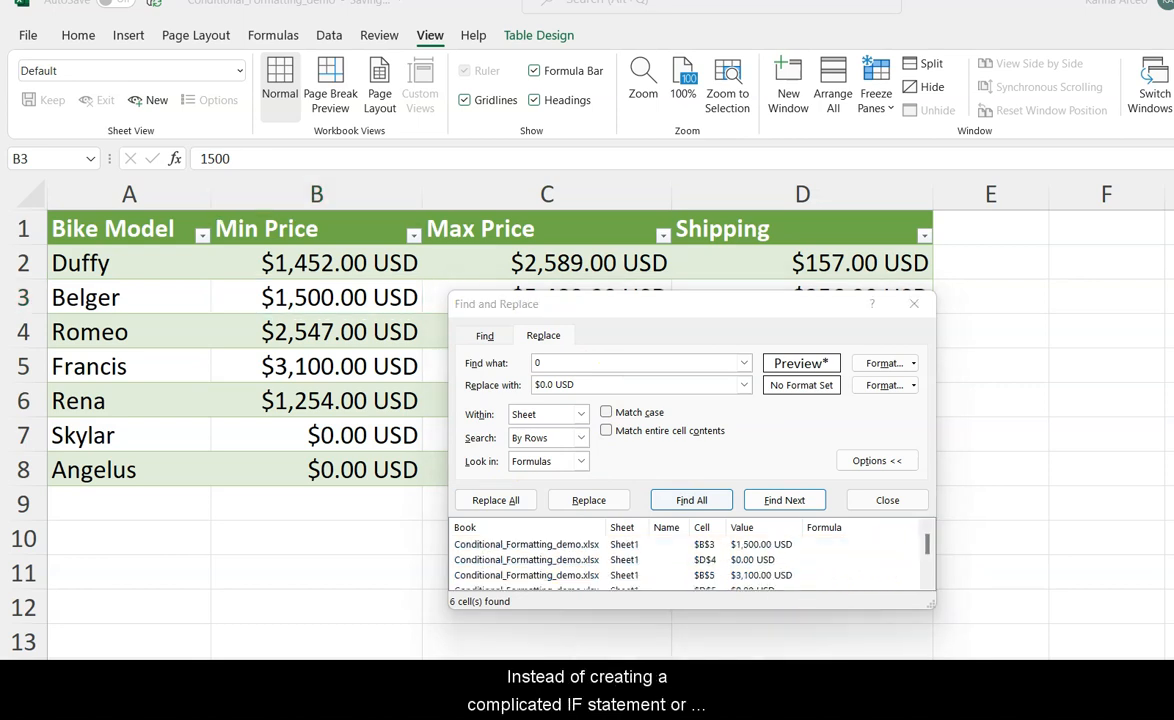
{"action": "left_click", "coordinate": [914, 315]}
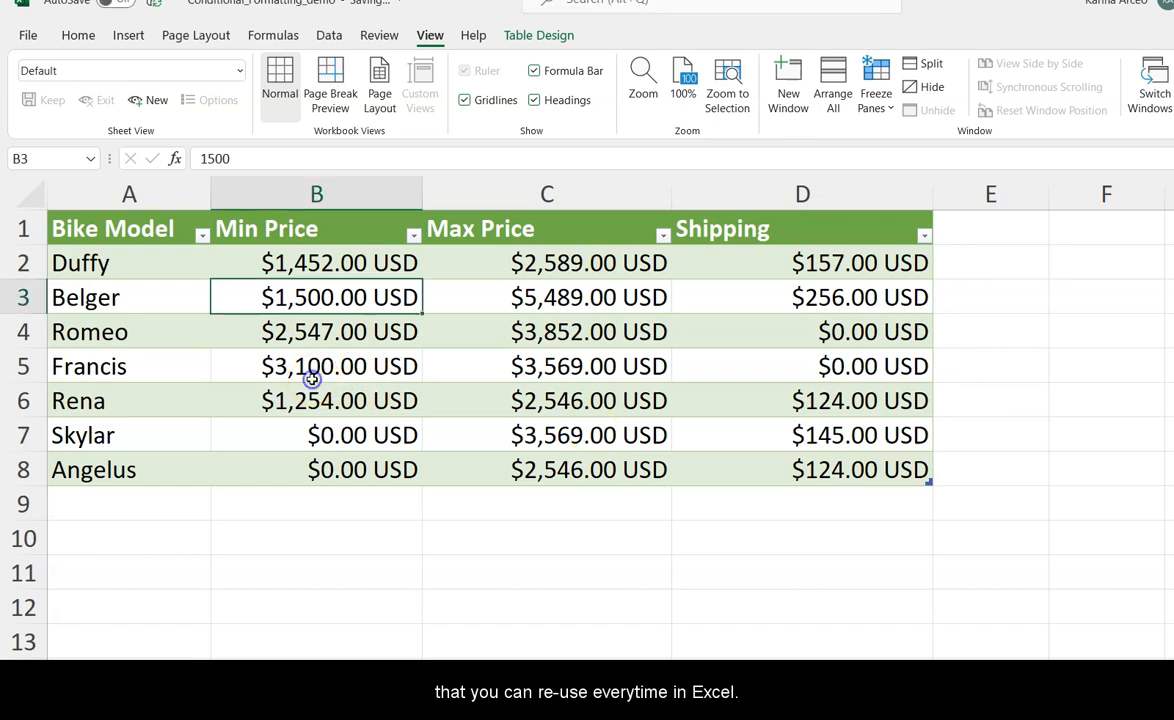
Open the Format Cells number settings for all the table's data and choose the Custom category.
{"action": "left_click", "coordinate": [331, 438]}
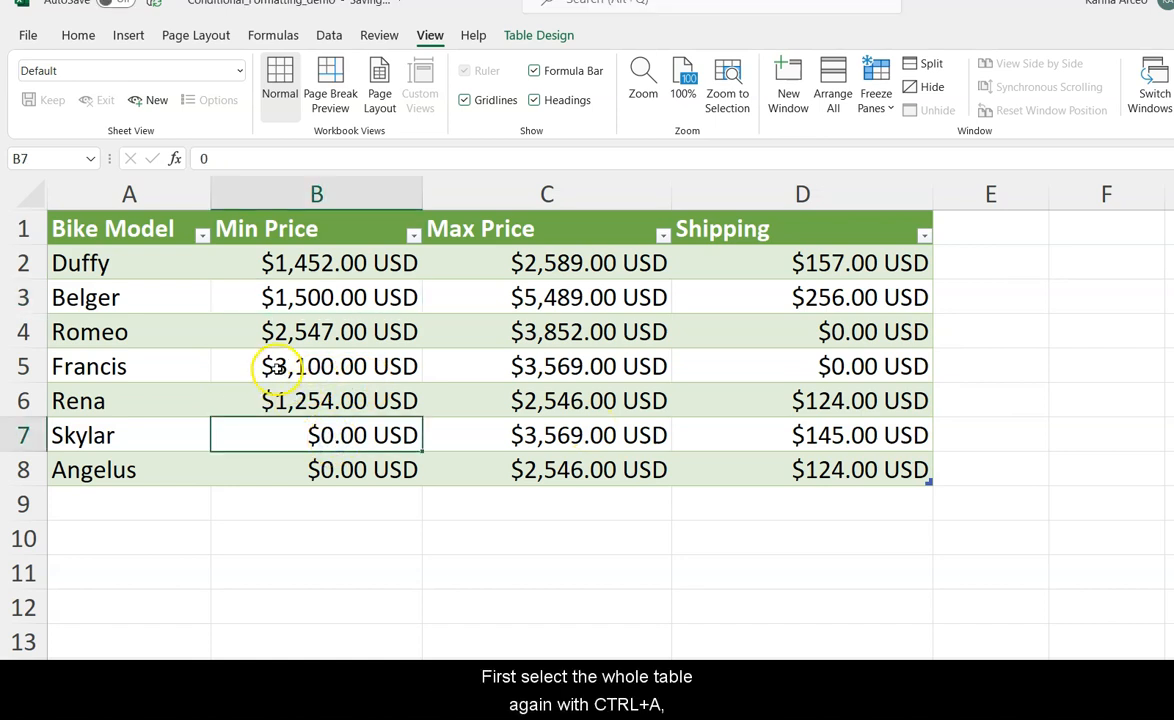
{"action": "key", "text": "ctrl+a"}
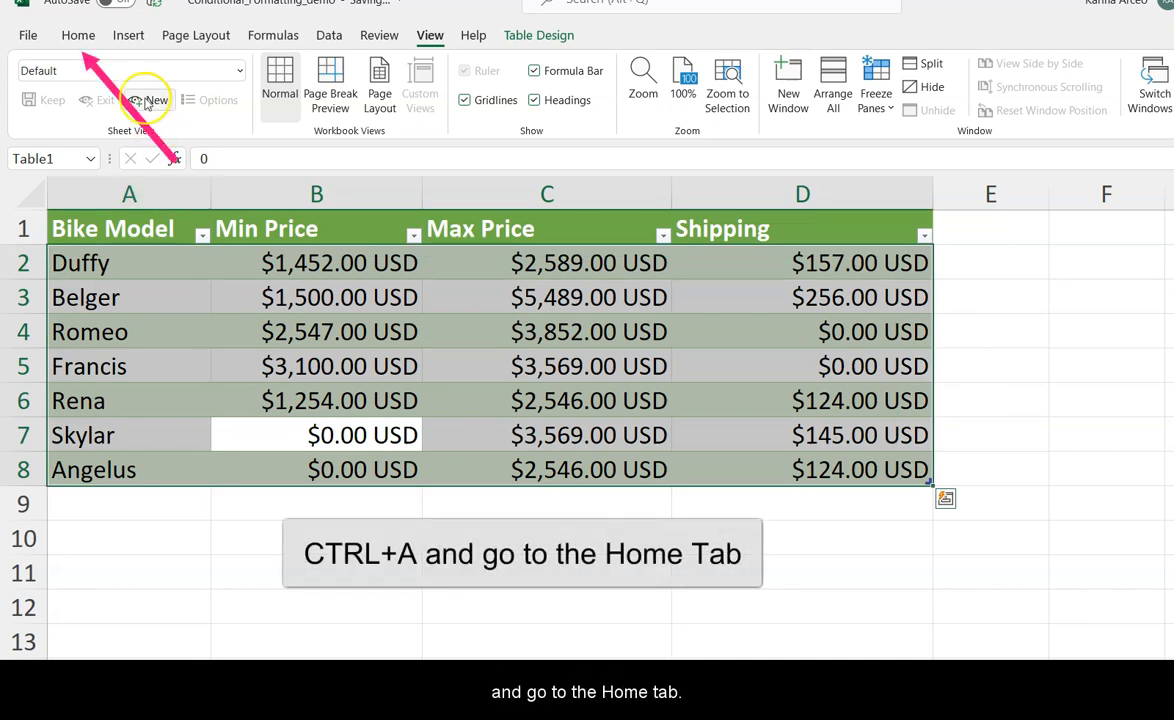
{"action": "left_click", "coordinate": [74, 38]}
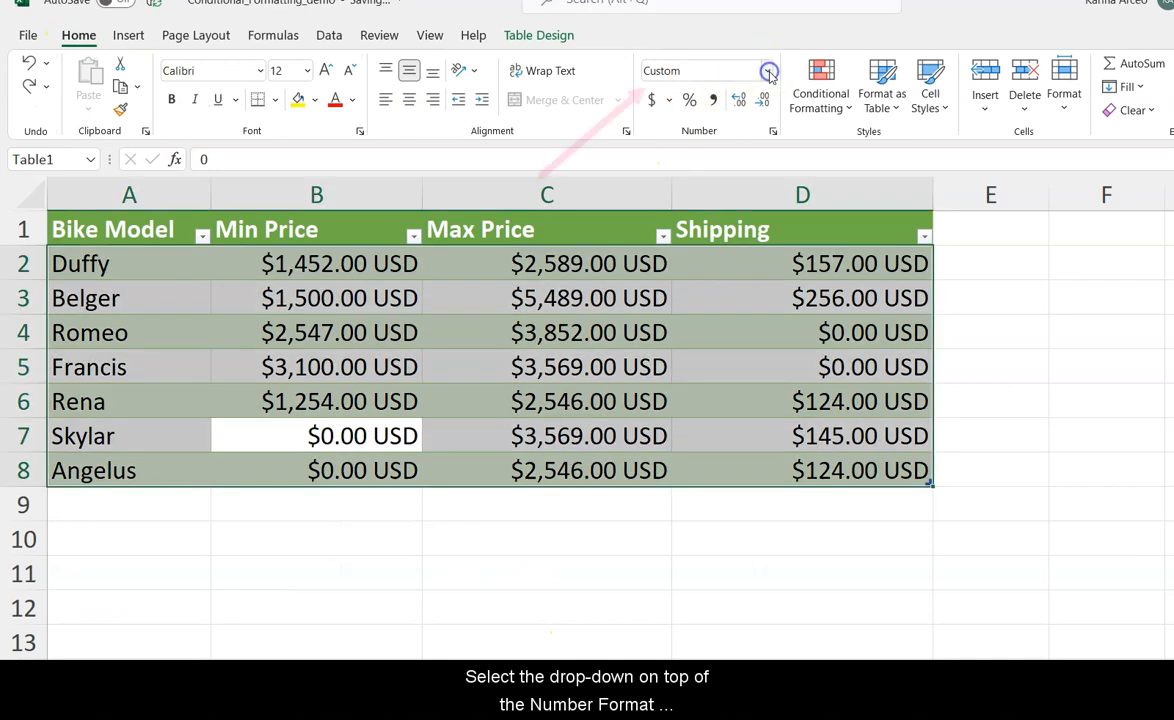
{"action": "left_click", "coordinate": [768, 71]}
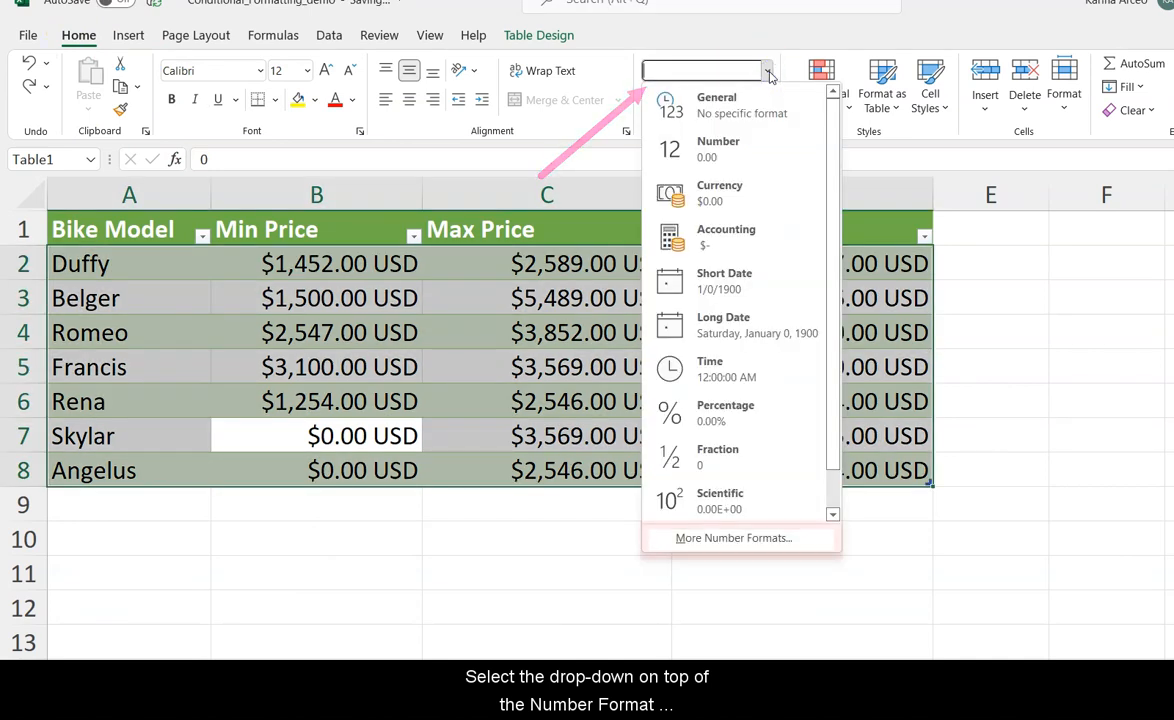
{"action": "scroll", "coordinate": [836, 180], "scroll_direction": "down", "scroll_amount": 1}
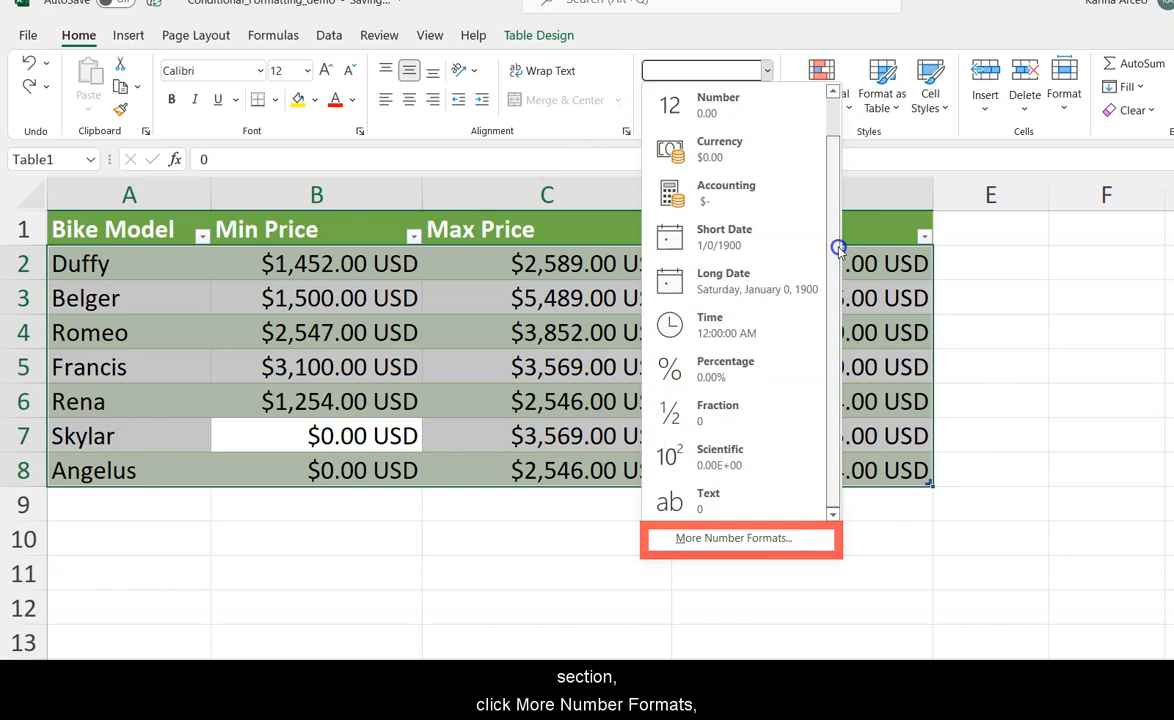
{"action": "left_click", "coordinate": [729, 543]}
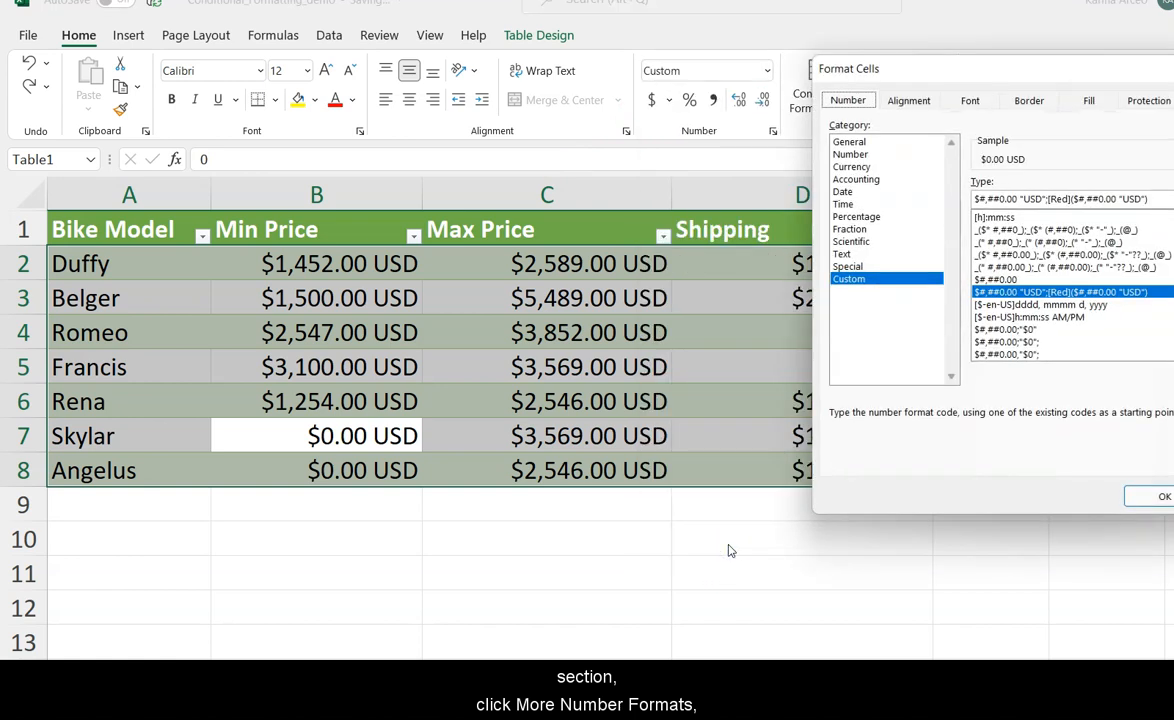
{"action": "left_click_drag", "start_coordinate": [964, 68], "coordinate": [697, 75]}
{"action": "left_click", "coordinate": [627, 289]}
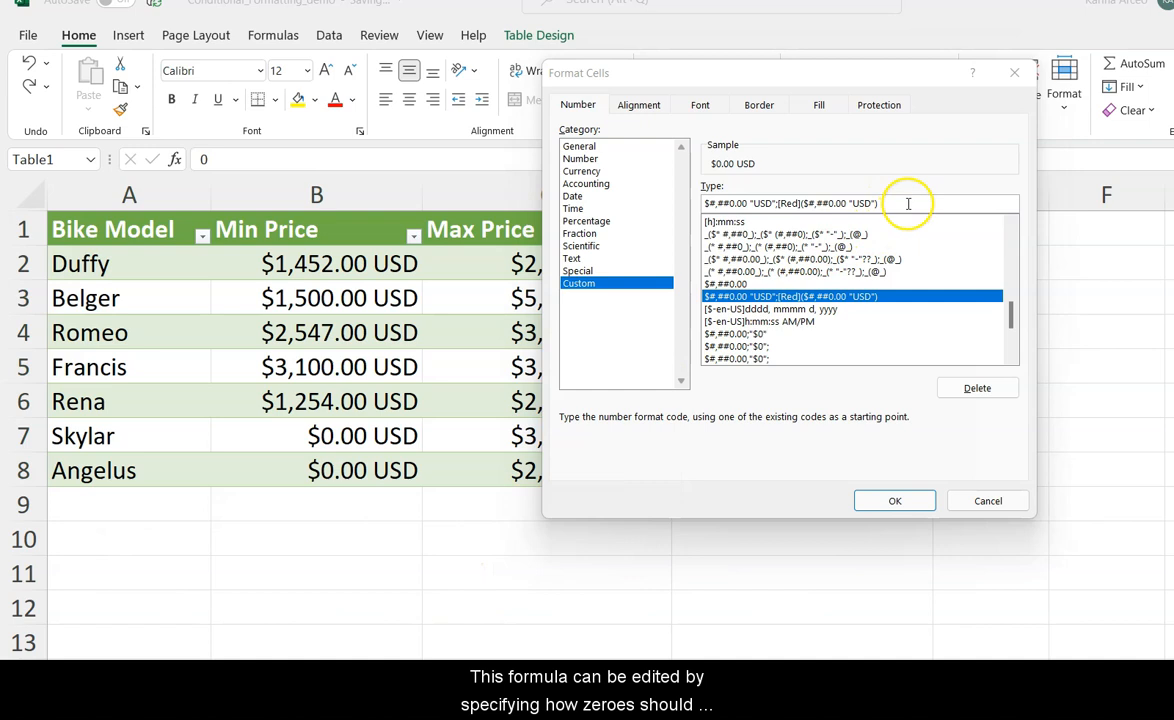
Extend the custom format code to $#,##0.00 "USD";[Red]($#,##0.00 "USD");"$0.0 USD" and apply it to the table.
{"action": "left_click", "coordinate": [908, 203]}
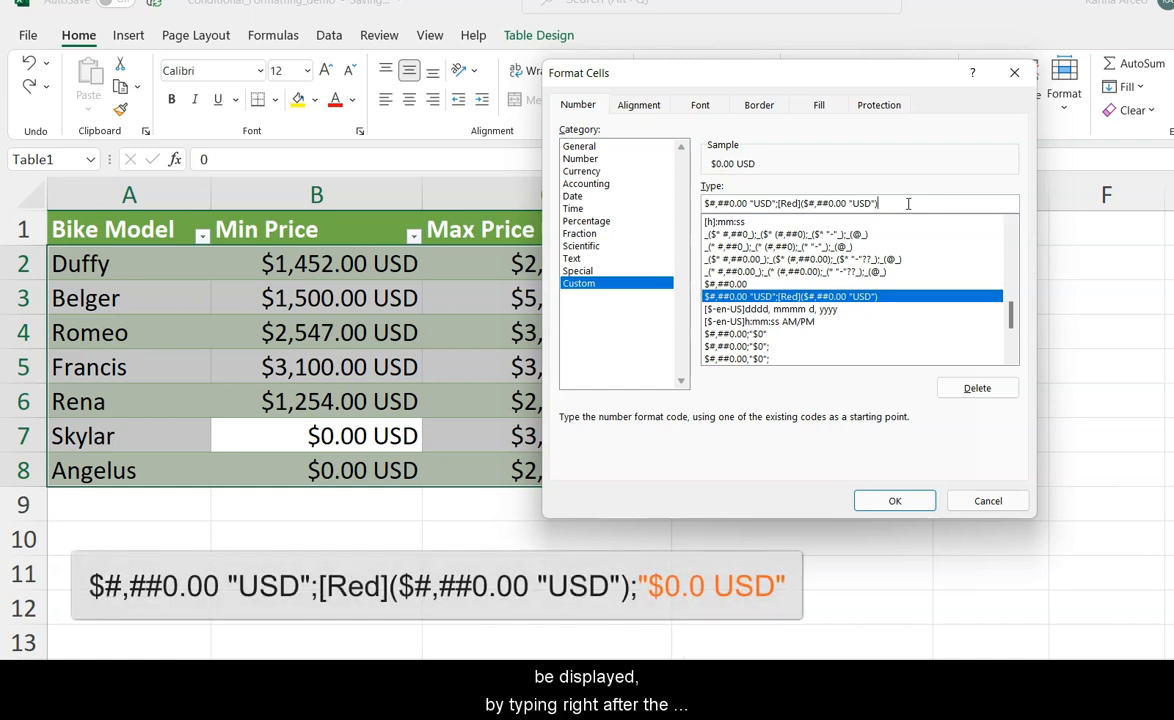
{"action": "type", "text": ";"}
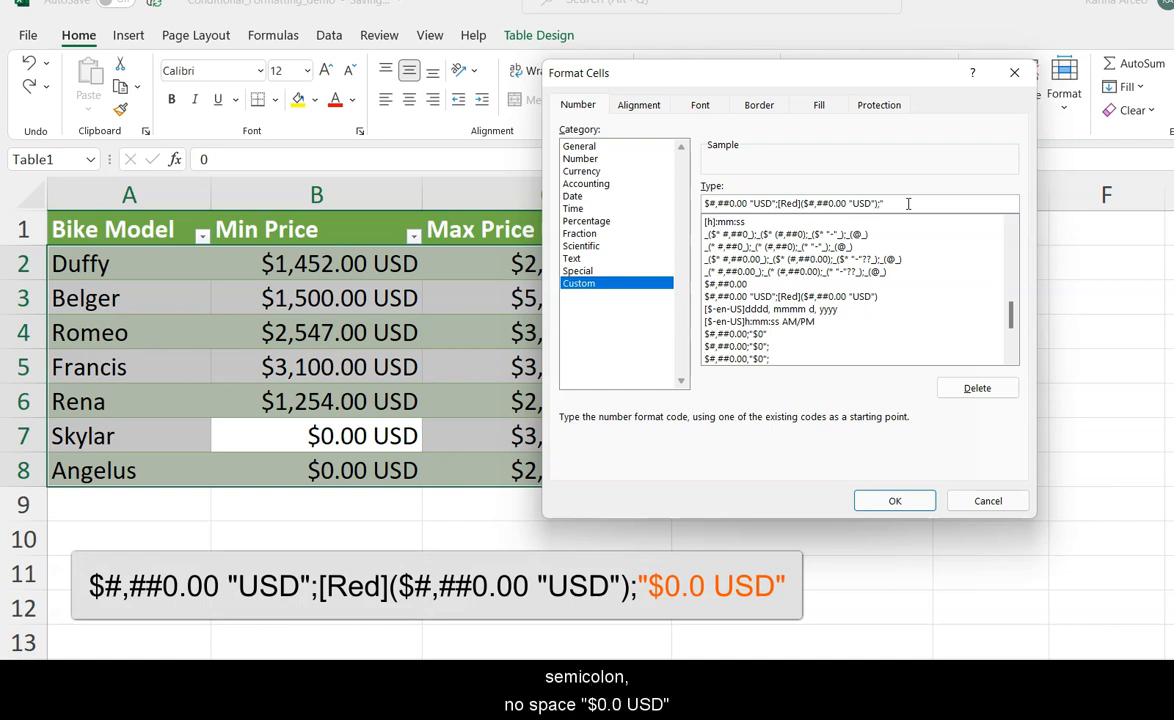
{"action": "type", "text": "\"$0.0 U"}
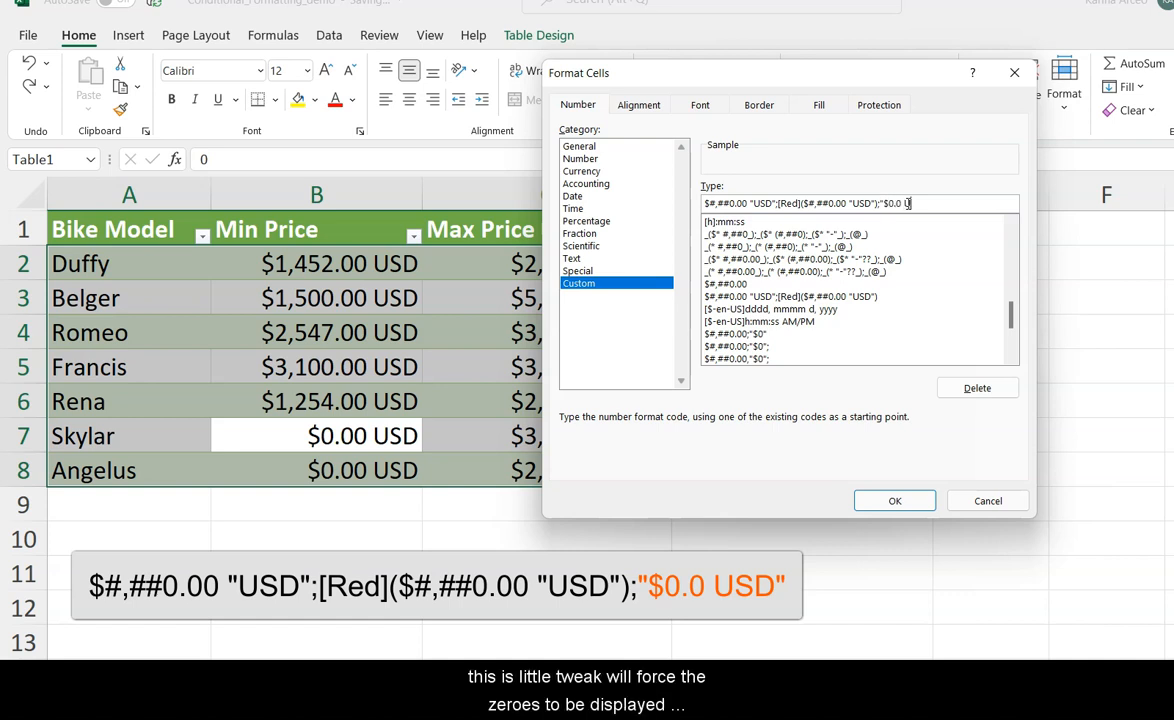
{"action": "type", "text": "SD\""}
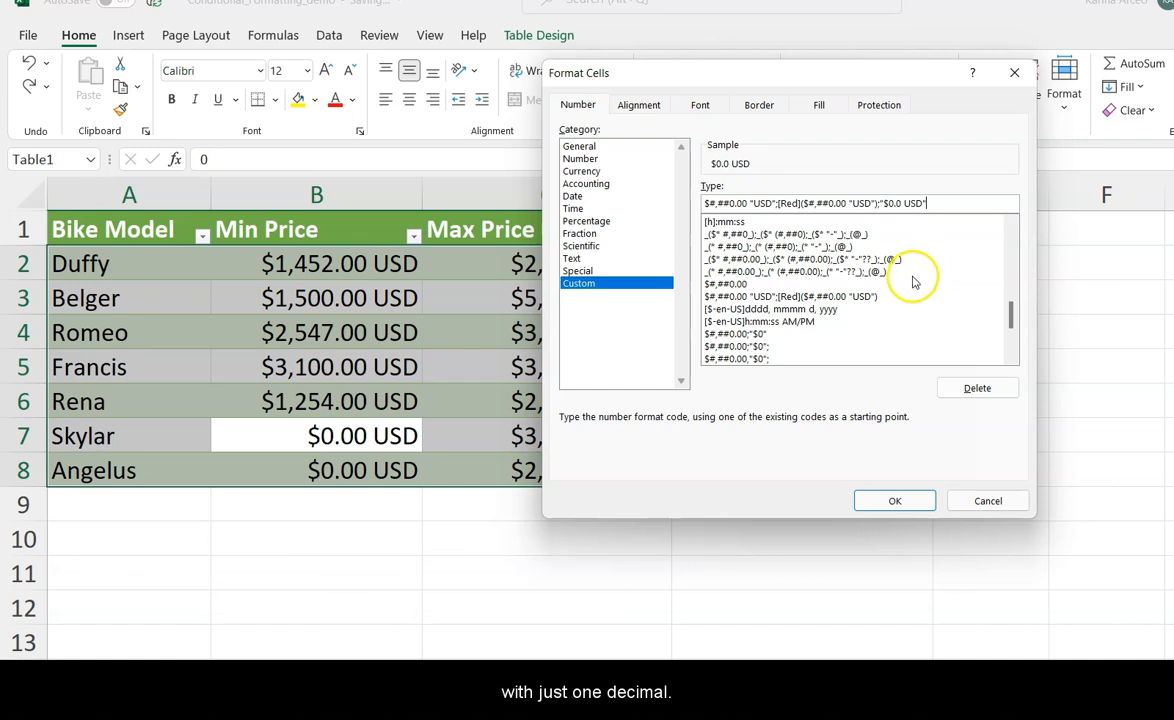
{"action": "left_click", "coordinate": [893, 499]}
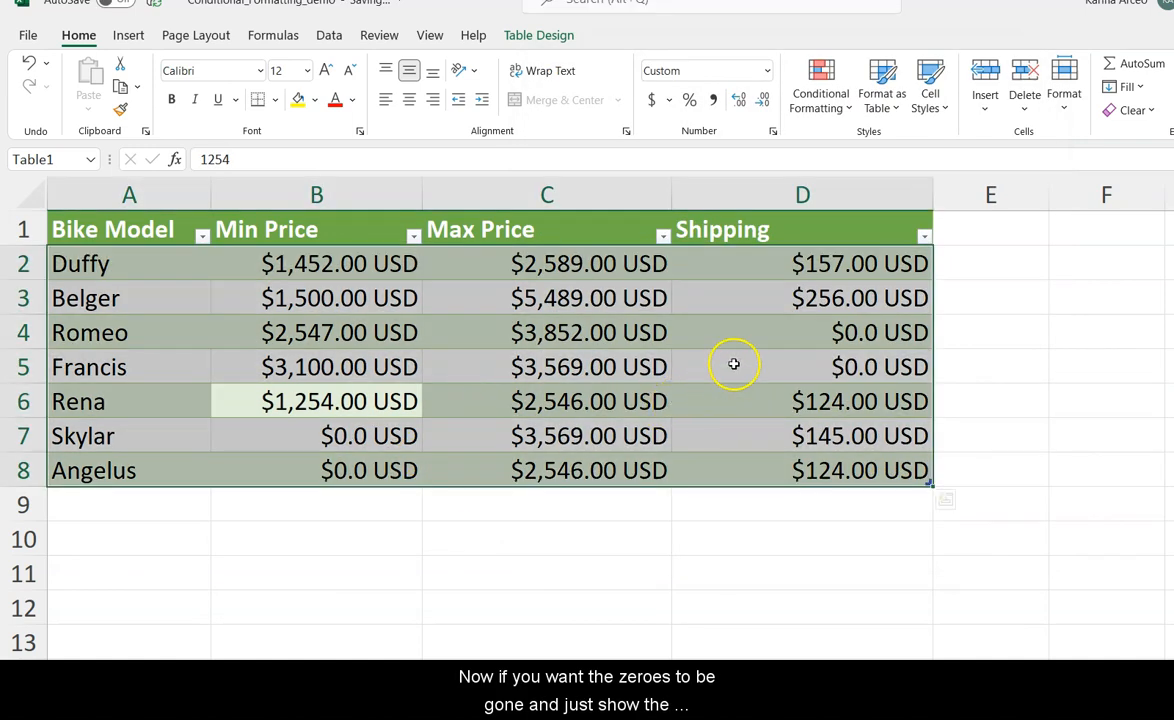
Clear the contents of Angelus's Min Price cell.
{"action": "left_click", "coordinate": [317, 476]}
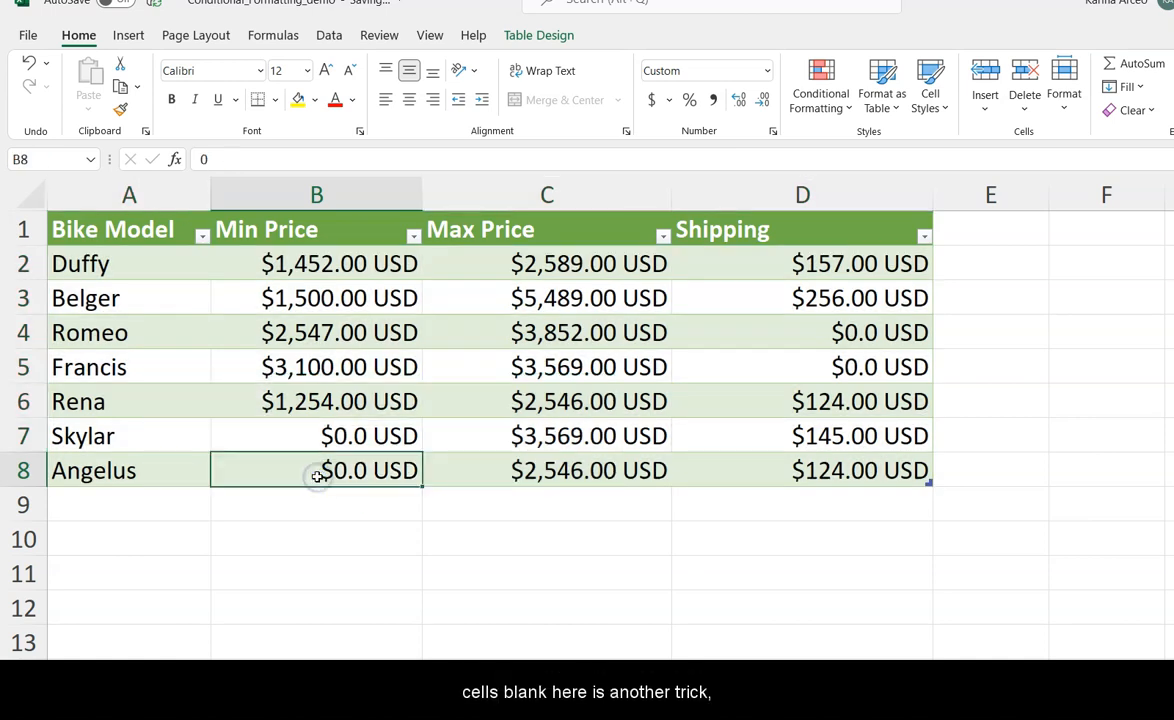
{"action": "key", "text": "Delete"}
{"action": "left_click", "coordinate": [340, 424]}
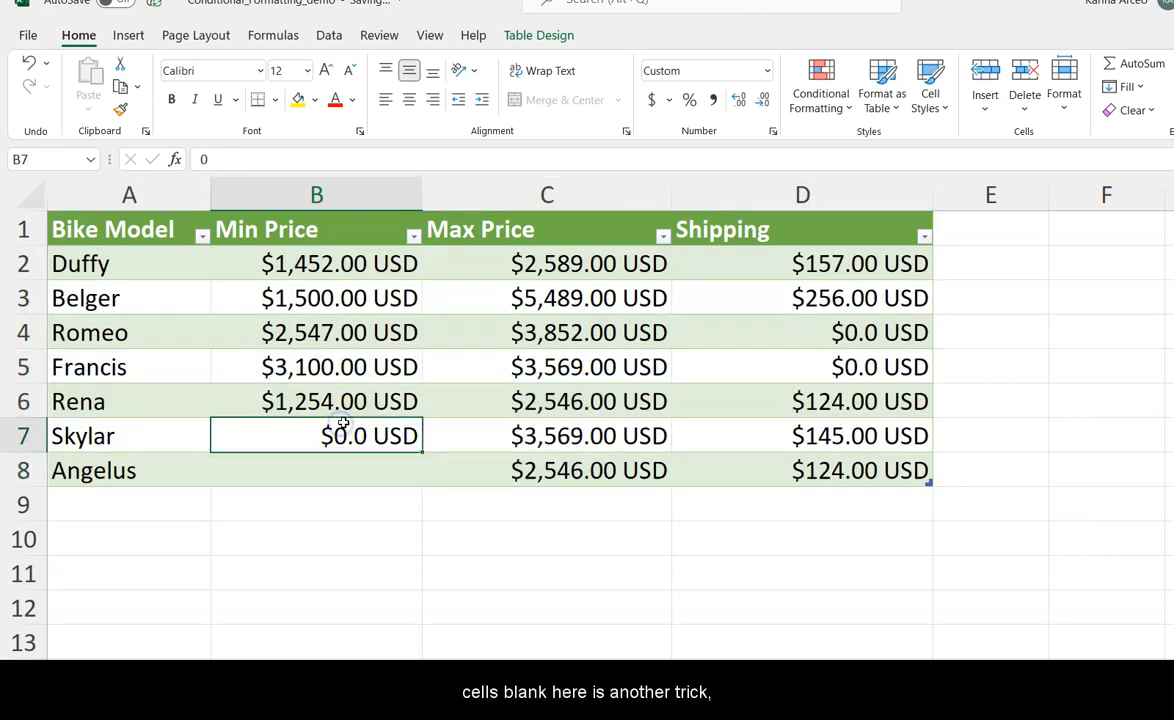
Make zeros blank across the whole table with the custom number format $#,##0.00 "USD";[Red]($#,##0.00 "USD");"".
{"action": "left_click", "coordinate": [365, 366]}
{"action": "key", "text": "ctrl+a"}
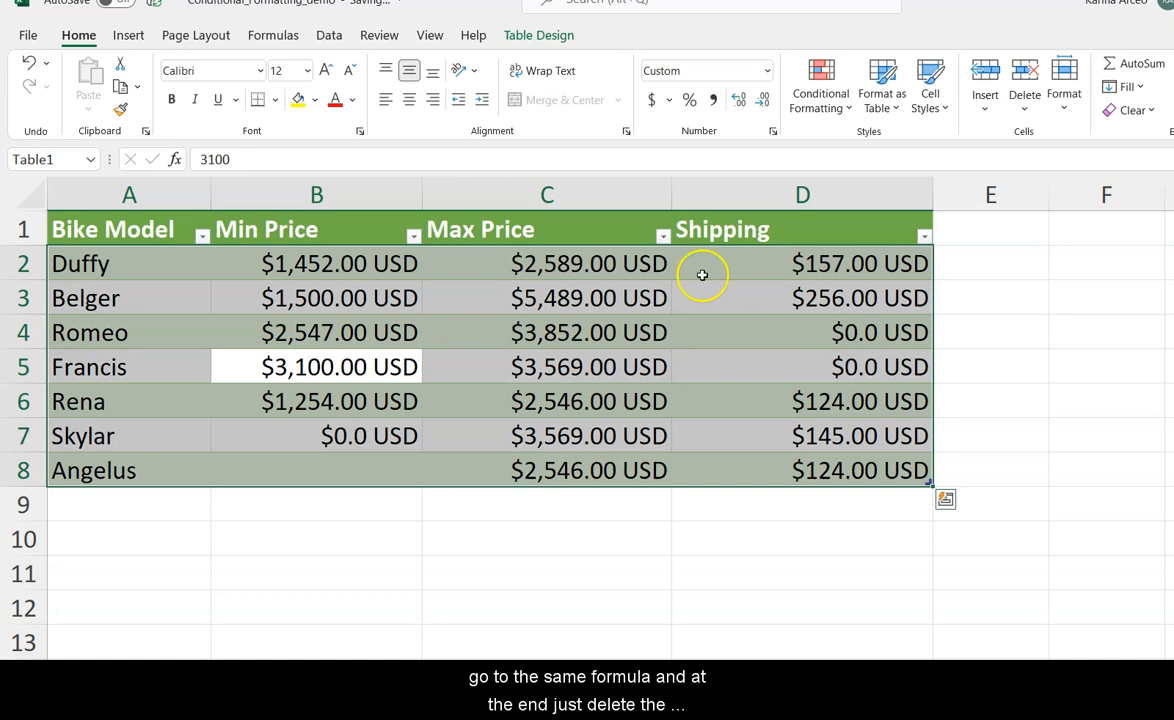
{"action": "left_click", "coordinate": [766, 70]}
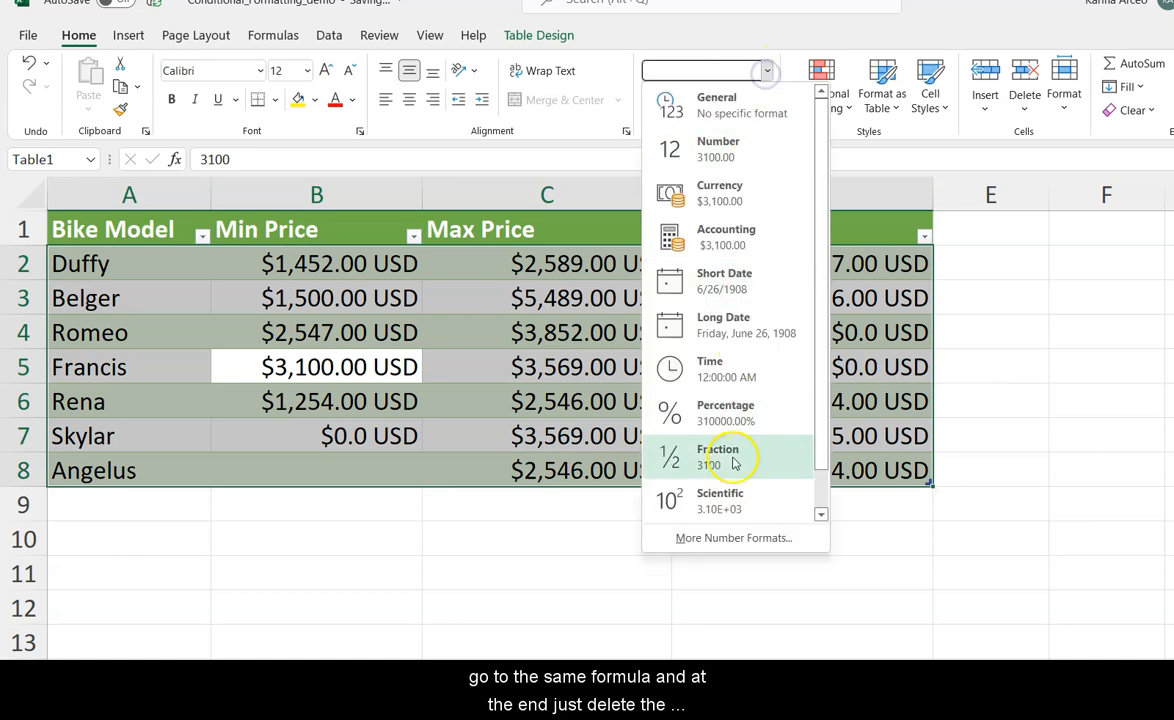
{"action": "left_click", "coordinate": [733, 538]}
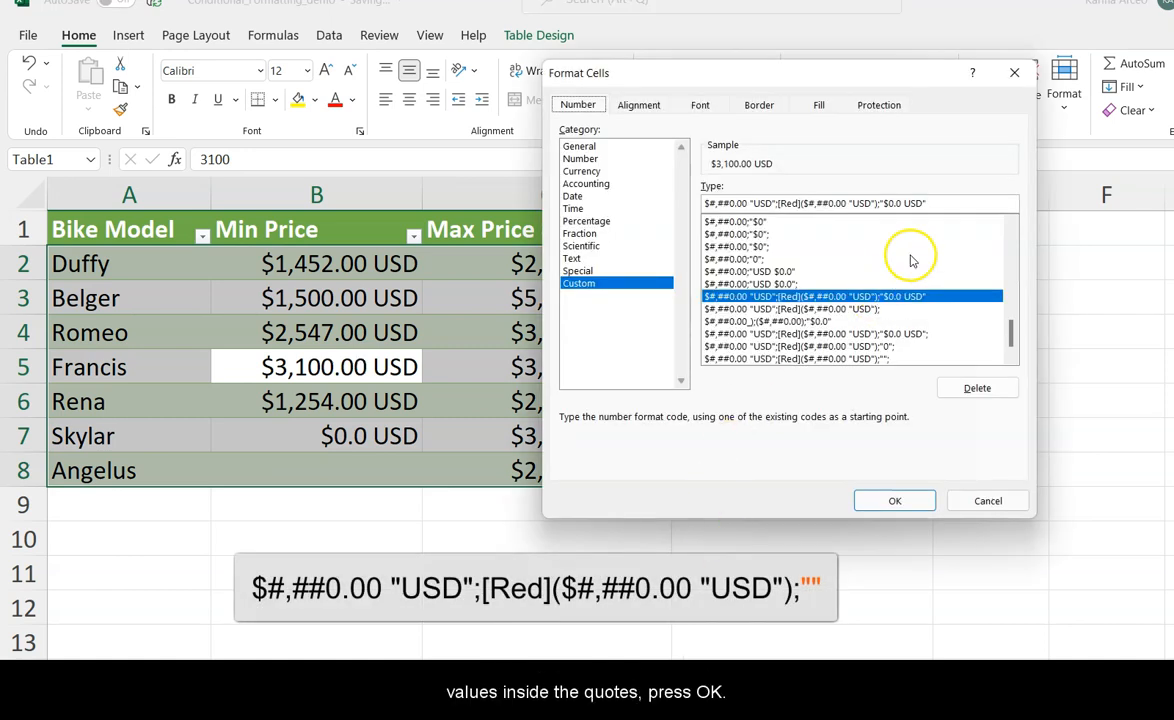
{"action": "left_click", "coordinate": [921, 203]}
{"action": "key", "text": "BackSpace"}
{"action": "key", "text": "BackSpace"}
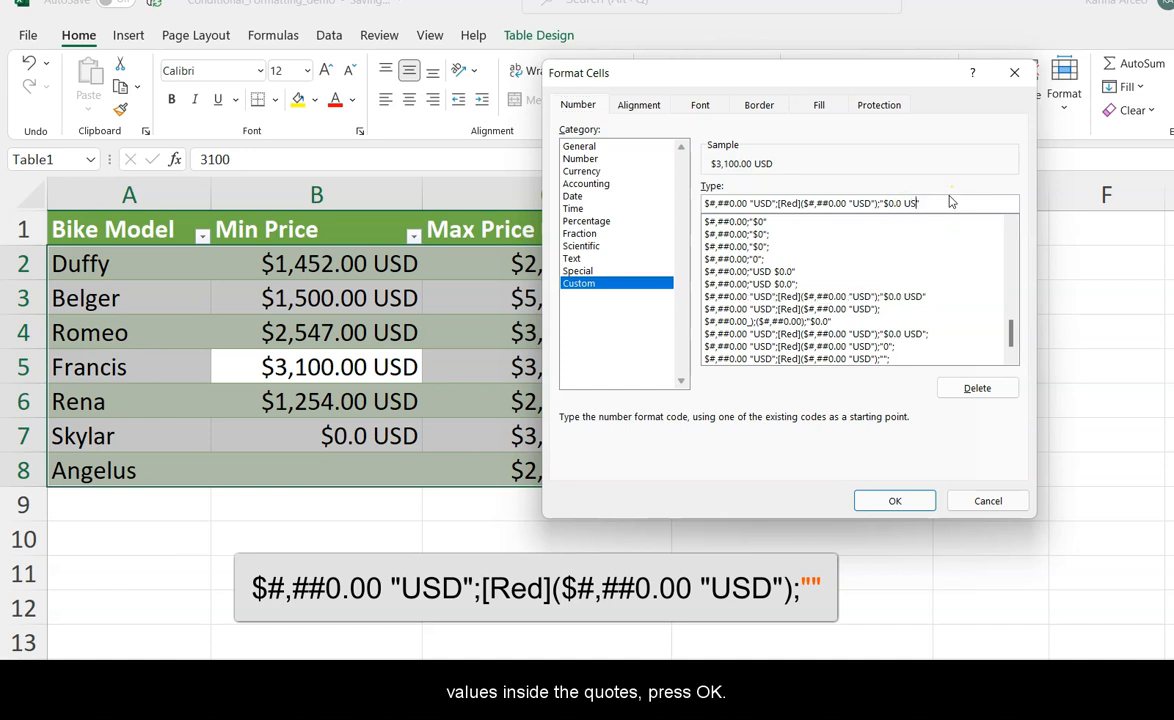
{"action": "key", "text": "BackSpace"}
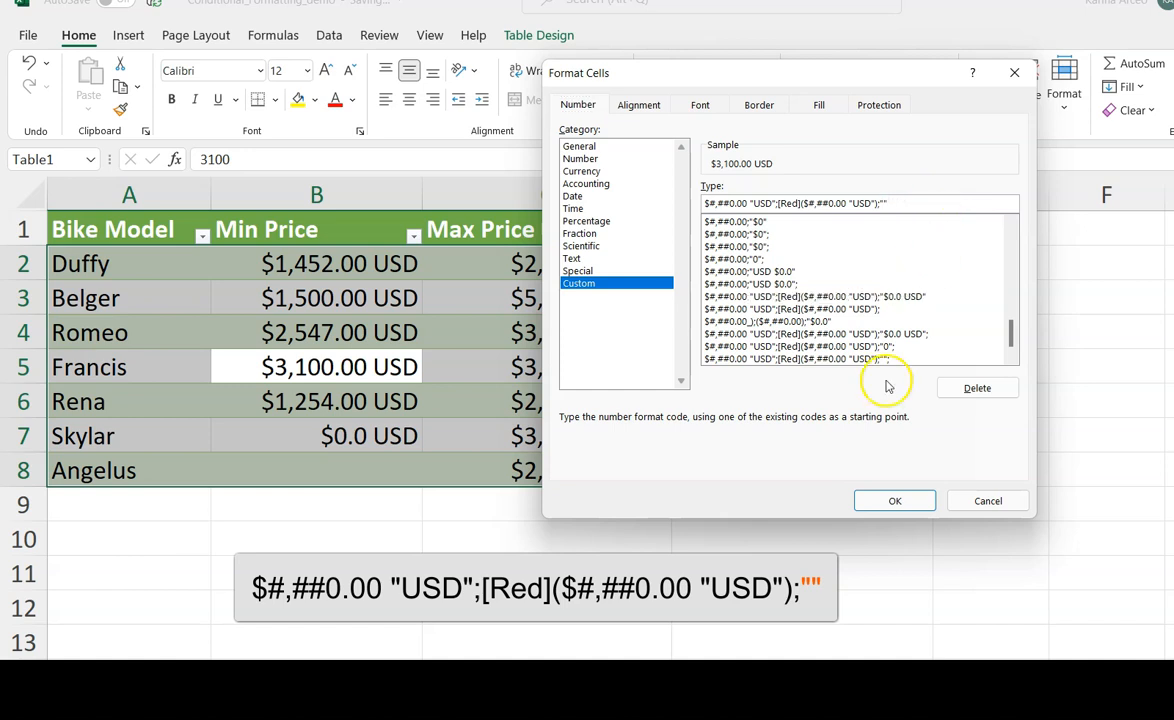
{"action": "left_click", "coordinate": [895, 500]}
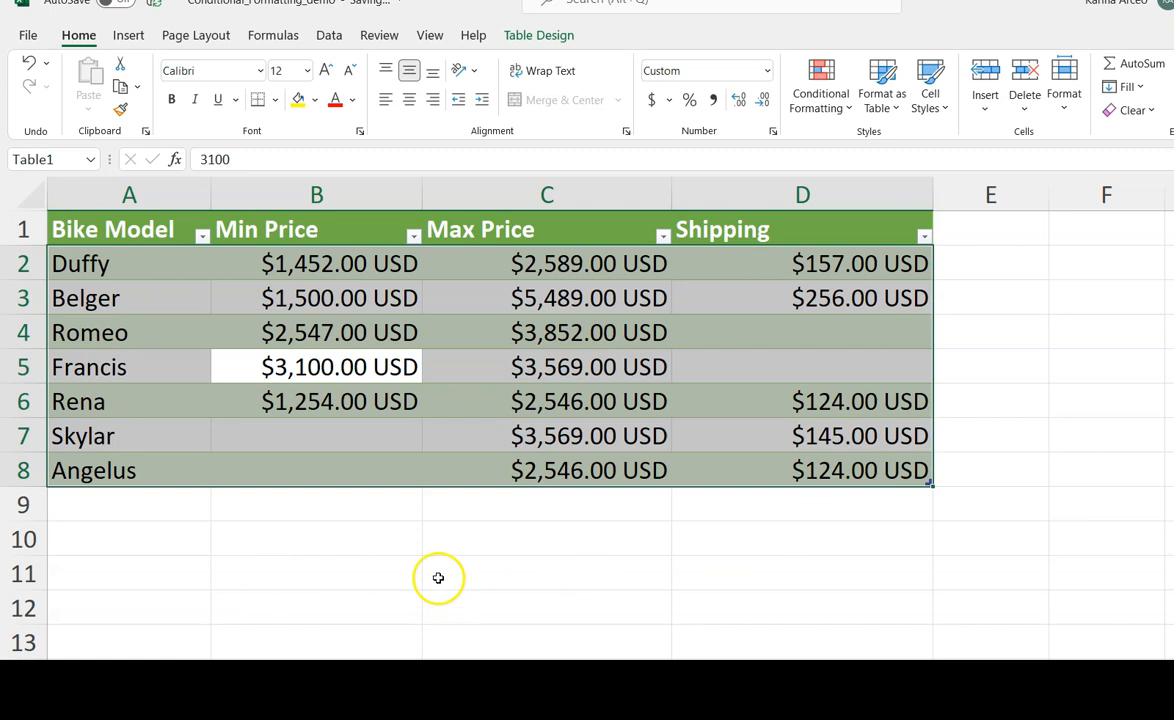
Change the zero section of the whole table's custom number format to "$0.0 USD" and apply it.
{"action": "left_click", "coordinate": [445, 470]}
{"action": "left_click", "coordinate": [545, 335]}
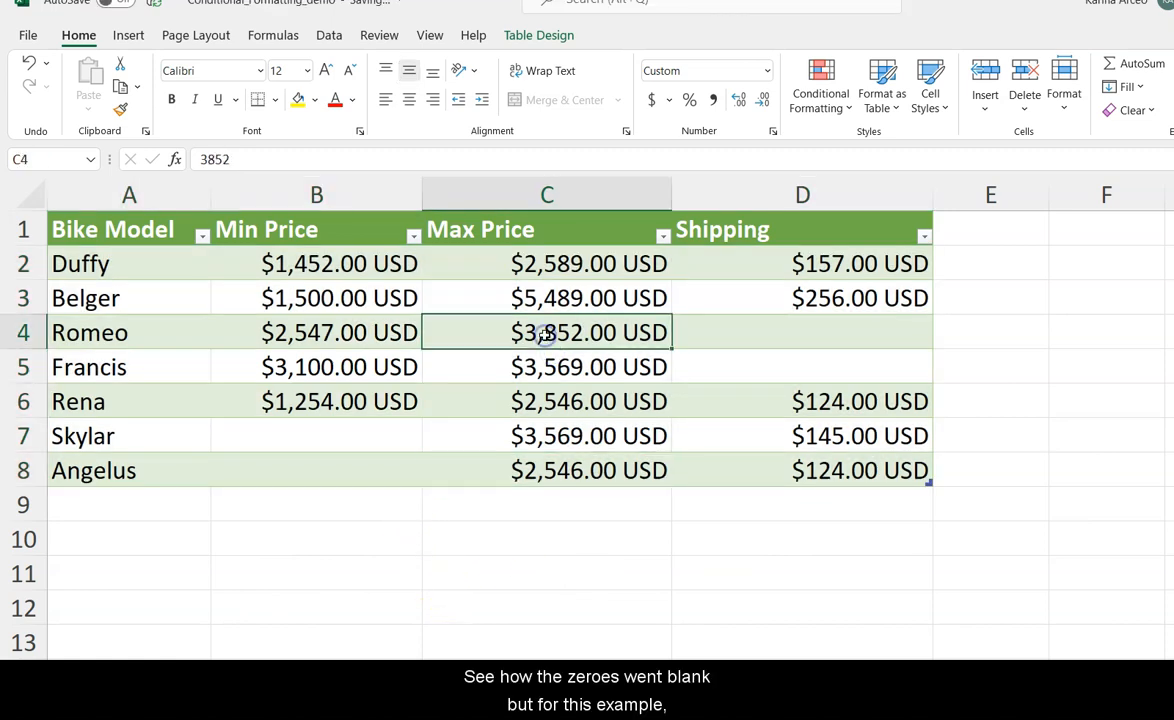
{"action": "key", "text": "ctrl+a"}
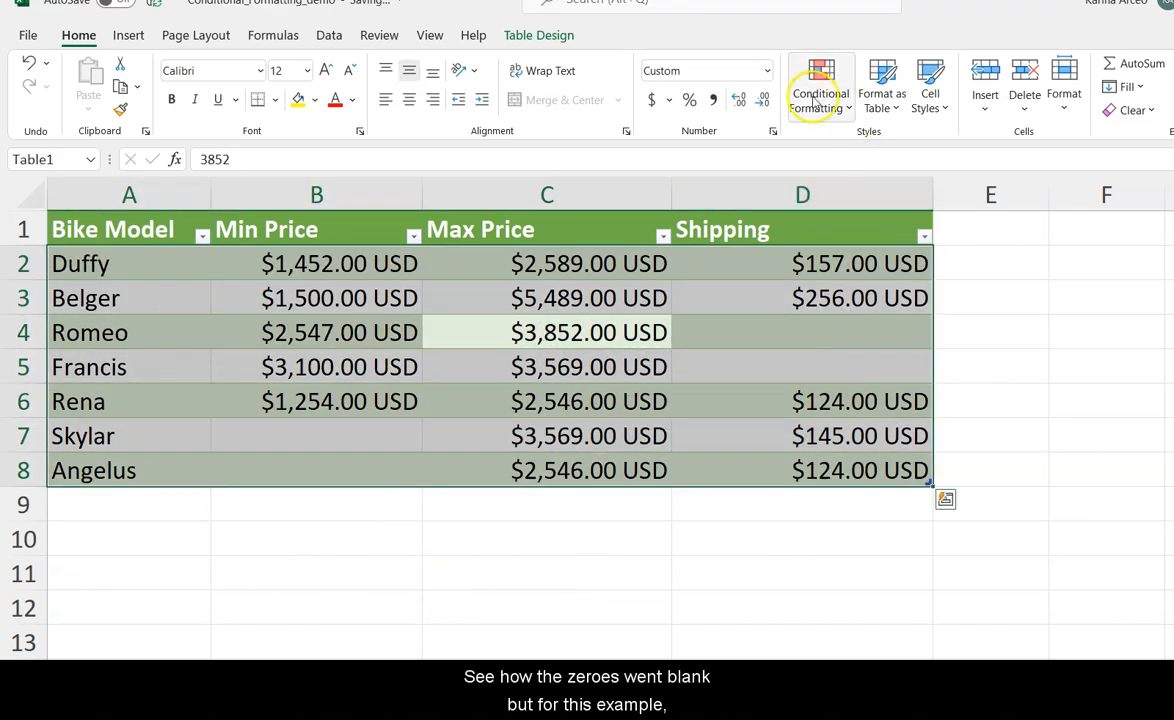
{"action": "left_click", "coordinate": [766, 71]}
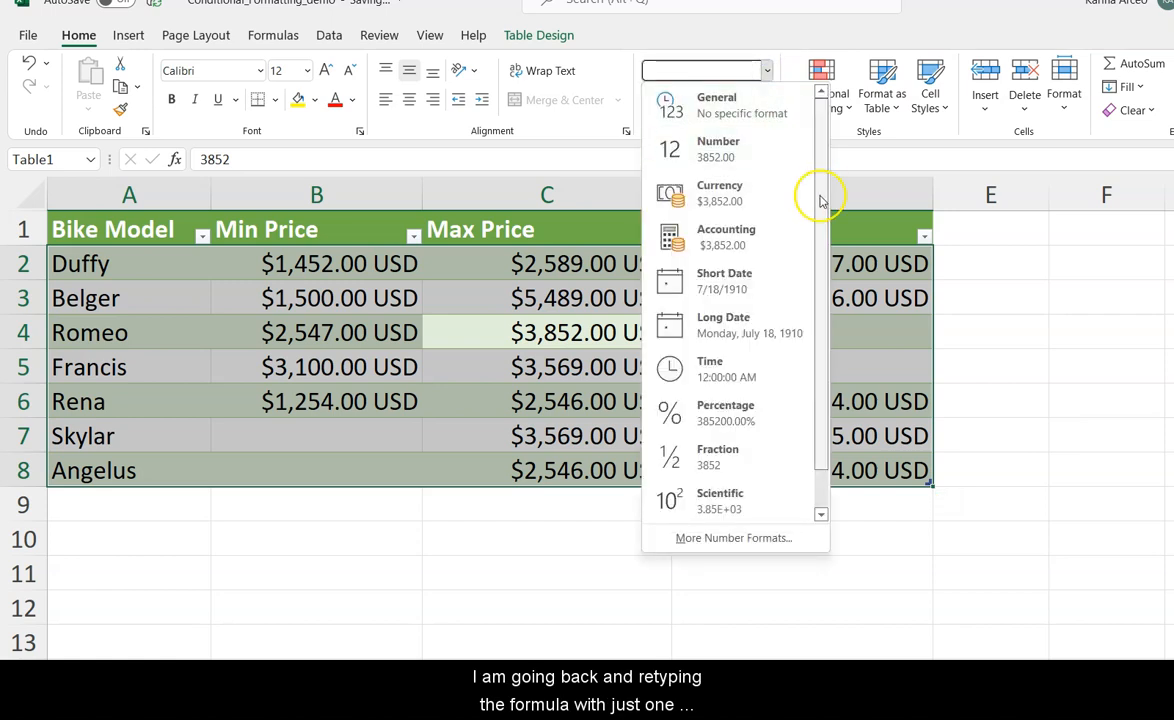
{"action": "left_click_drag", "start_coordinate": [820, 196], "coordinate": [820, 291]}
{"action": "left_click", "coordinate": [710, 538]}
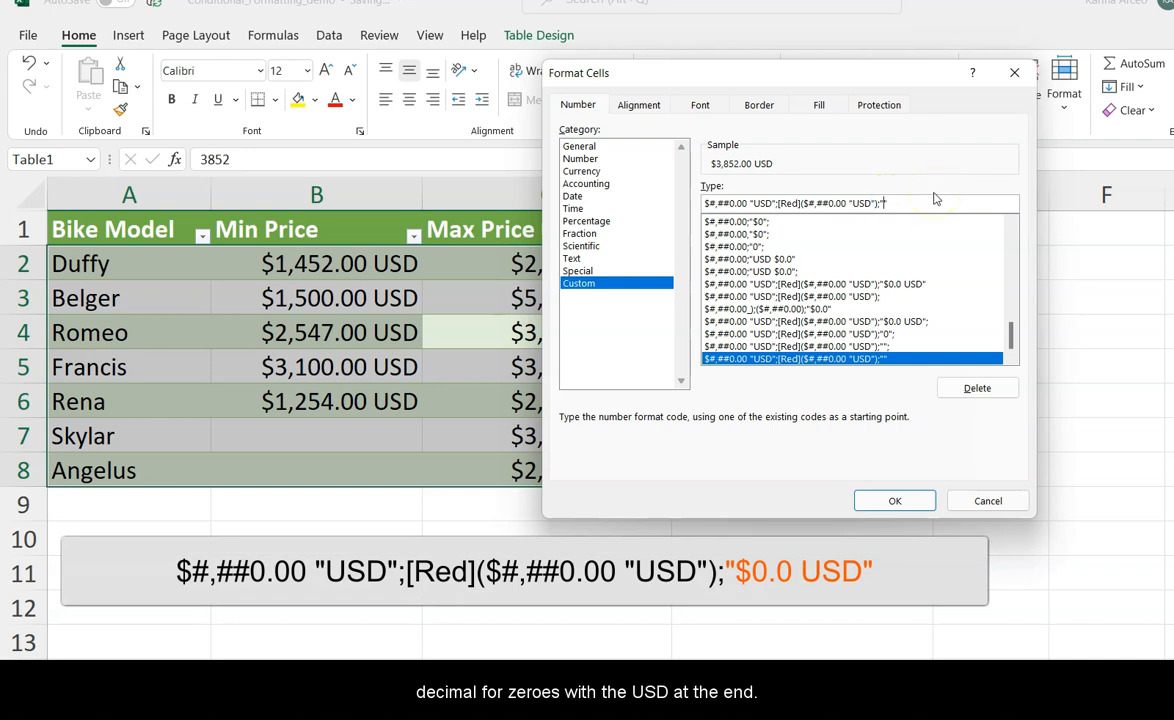
{"action": "type", "text": "$"}
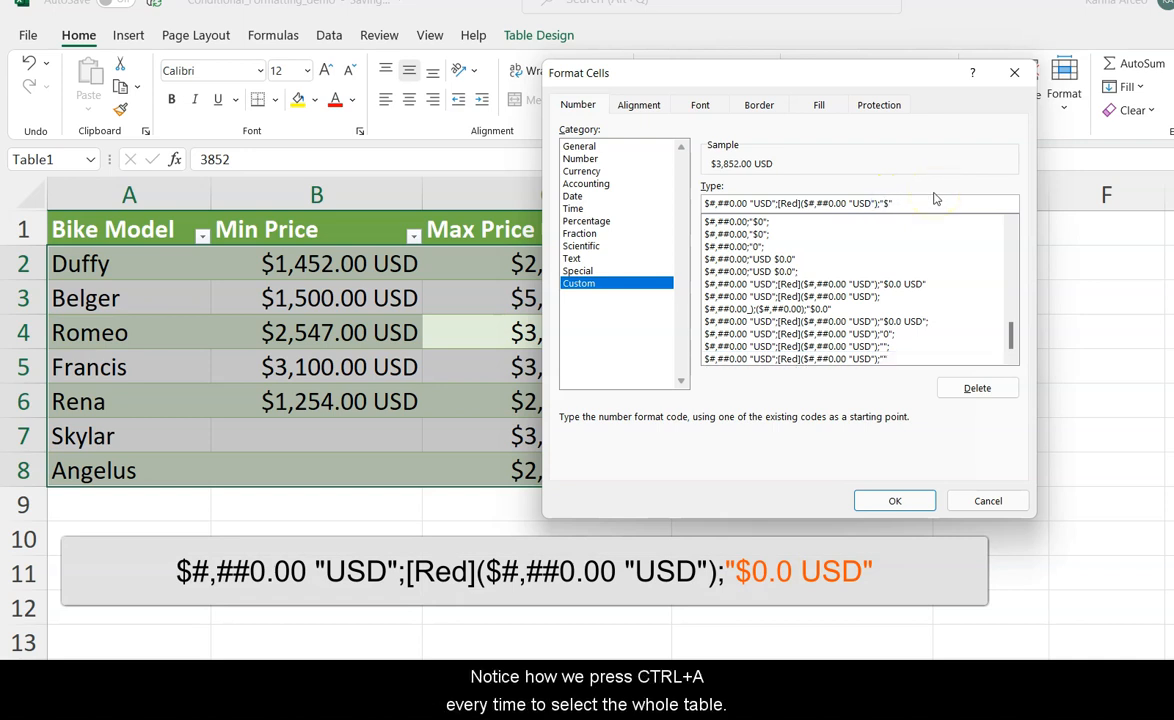
{"action": "type", "text": "0.0"}
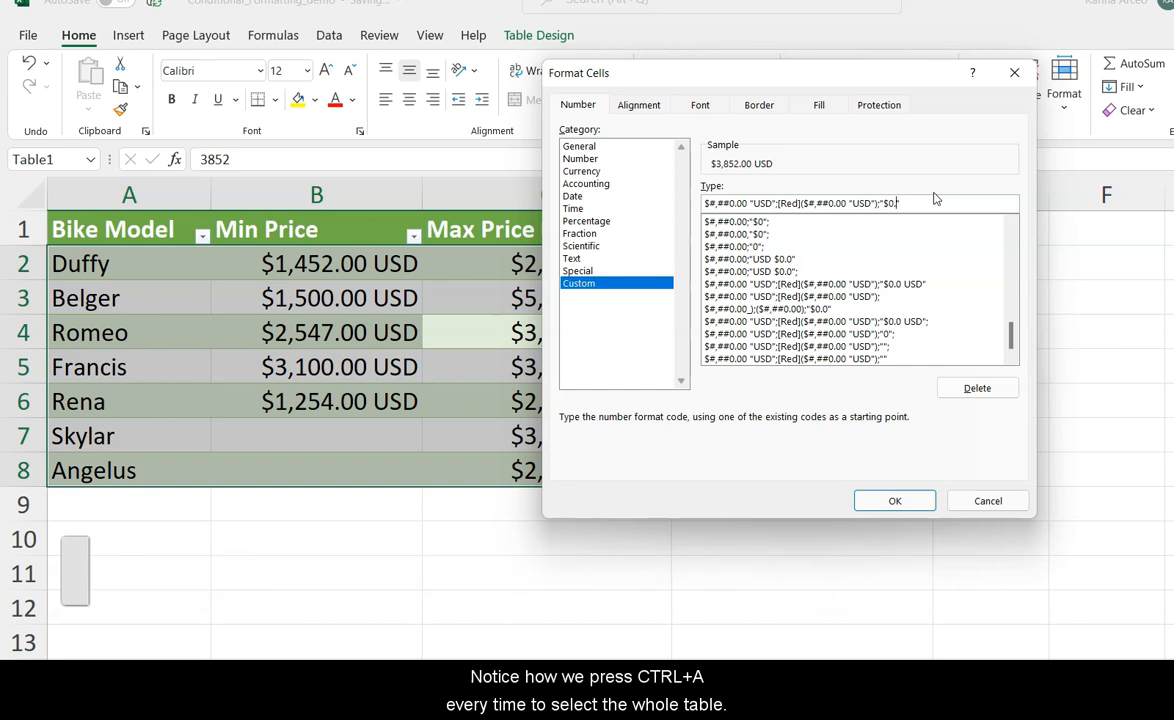
{"action": "type", "text": " USD"}
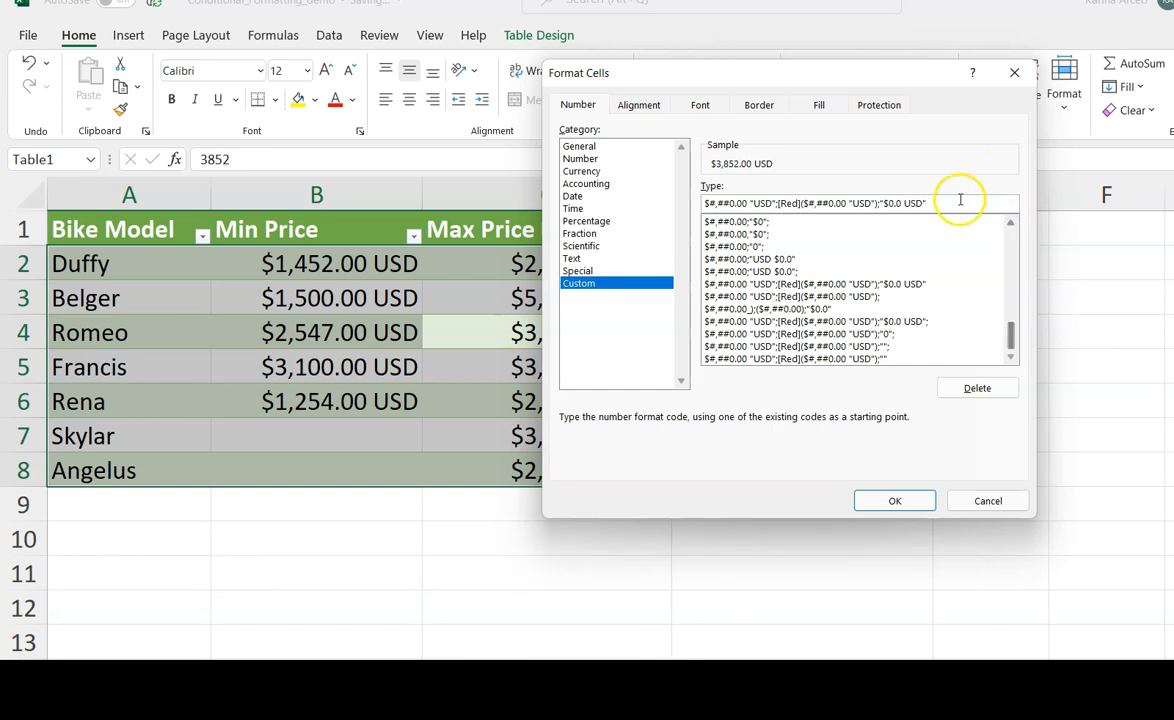
{"action": "left_click", "coordinate": [878, 501]}
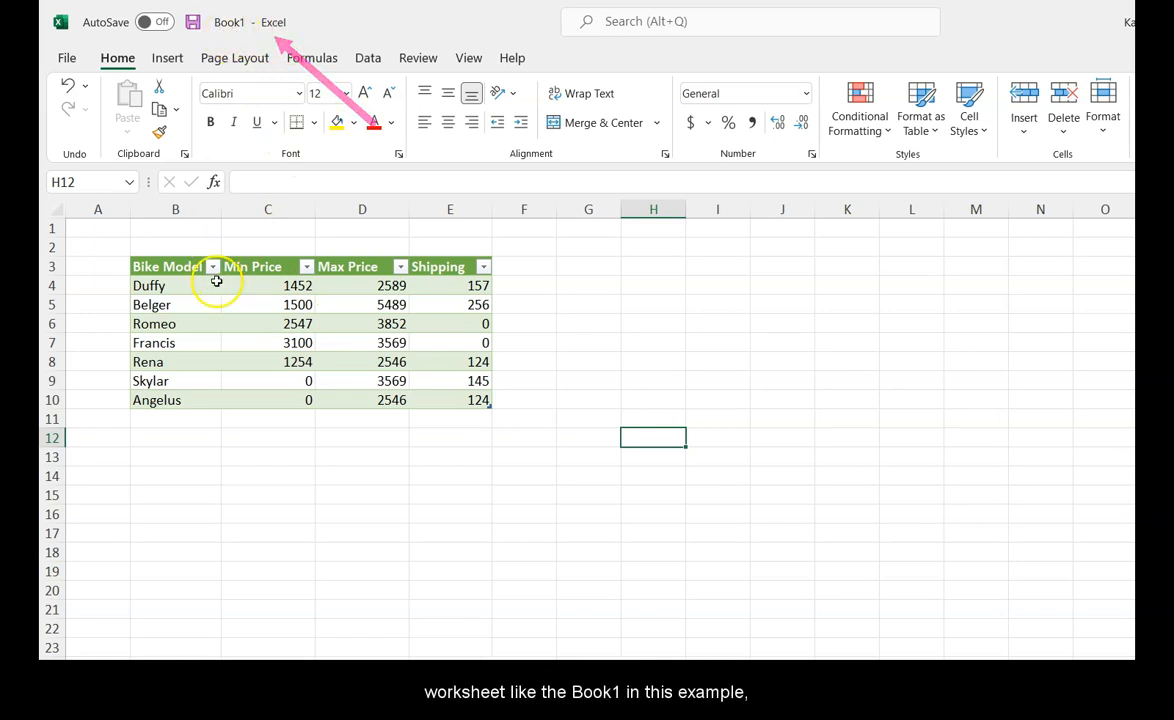
Apply the existing custom format $#,##0.00 "USD";[Red]($#,##0.00 "USD");"$0.0 USD" to all the bike table's data in Book1.
{"action": "left_click", "coordinate": [240, 307]}
{"action": "key", "text": "ctrl+a"}
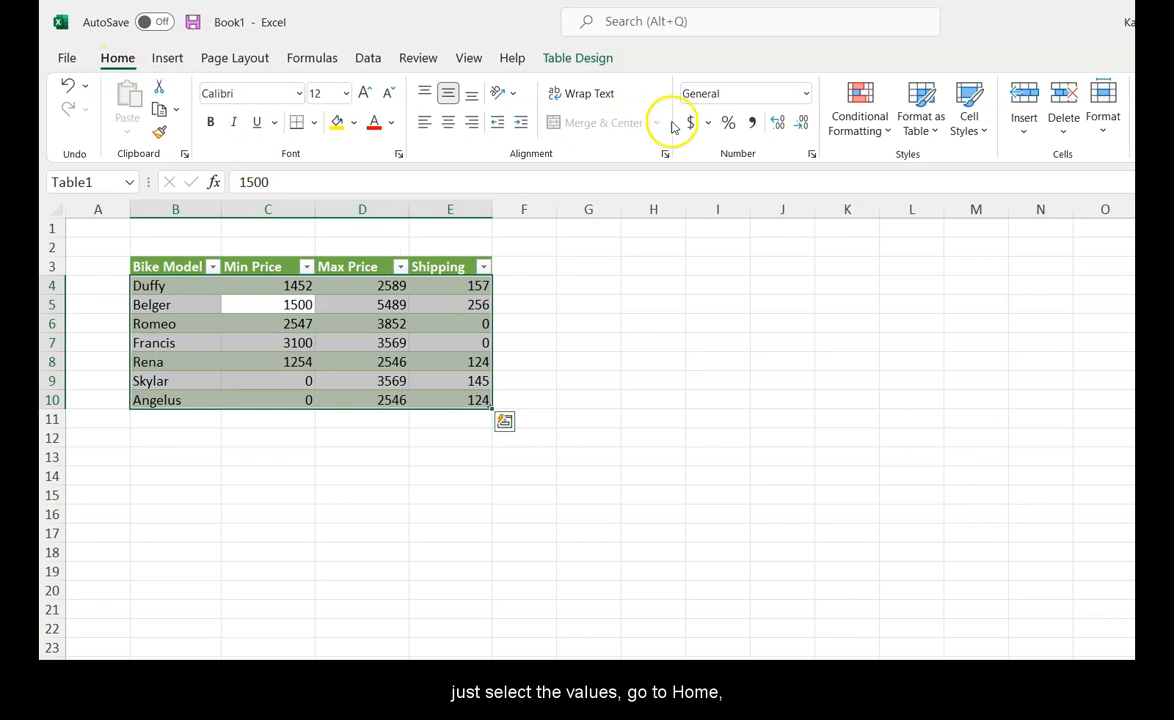
{"action": "left_click", "coordinate": [806, 95]}
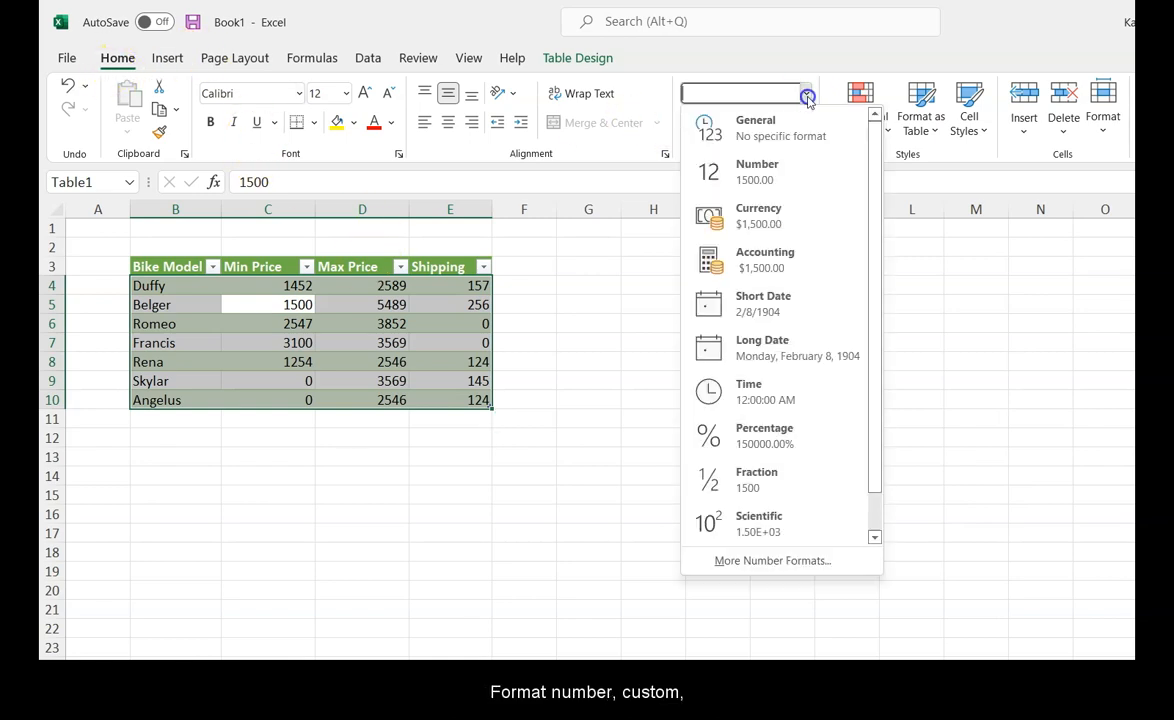
{"action": "left_click", "coordinate": [742, 560]}
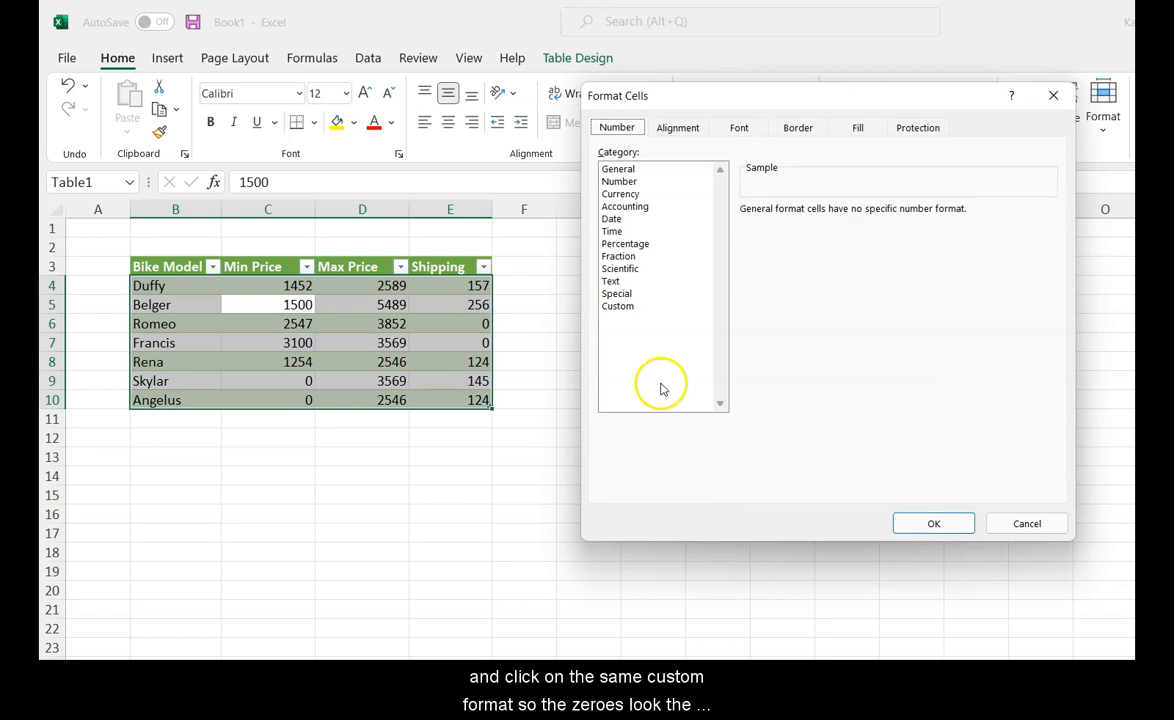
{"action": "left_click", "coordinate": [619, 305]}
{"action": "left_click_drag", "start_coordinate": [1048, 270], "coordinate": [1046, 360]}
{"action": "left_click", "coordinate": [852, 356]}
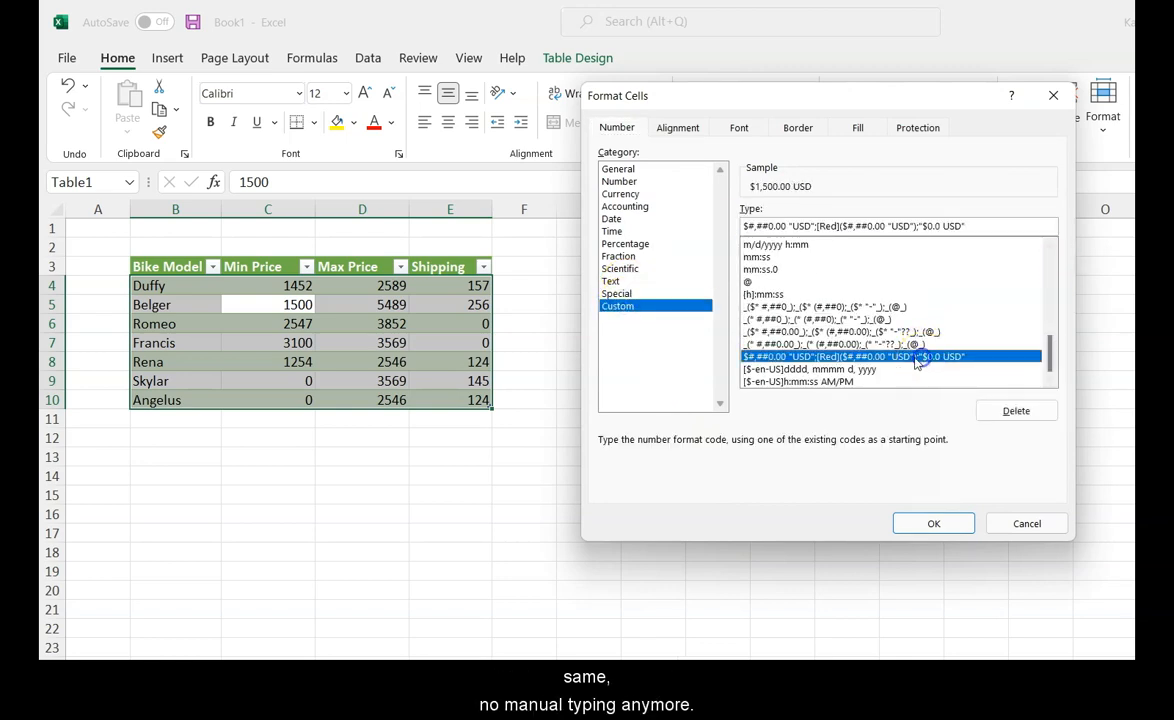
{"action": "left_click", "coordinate": [907, 525]}
{"action": "left_click", "coordinate": [466, 492]}
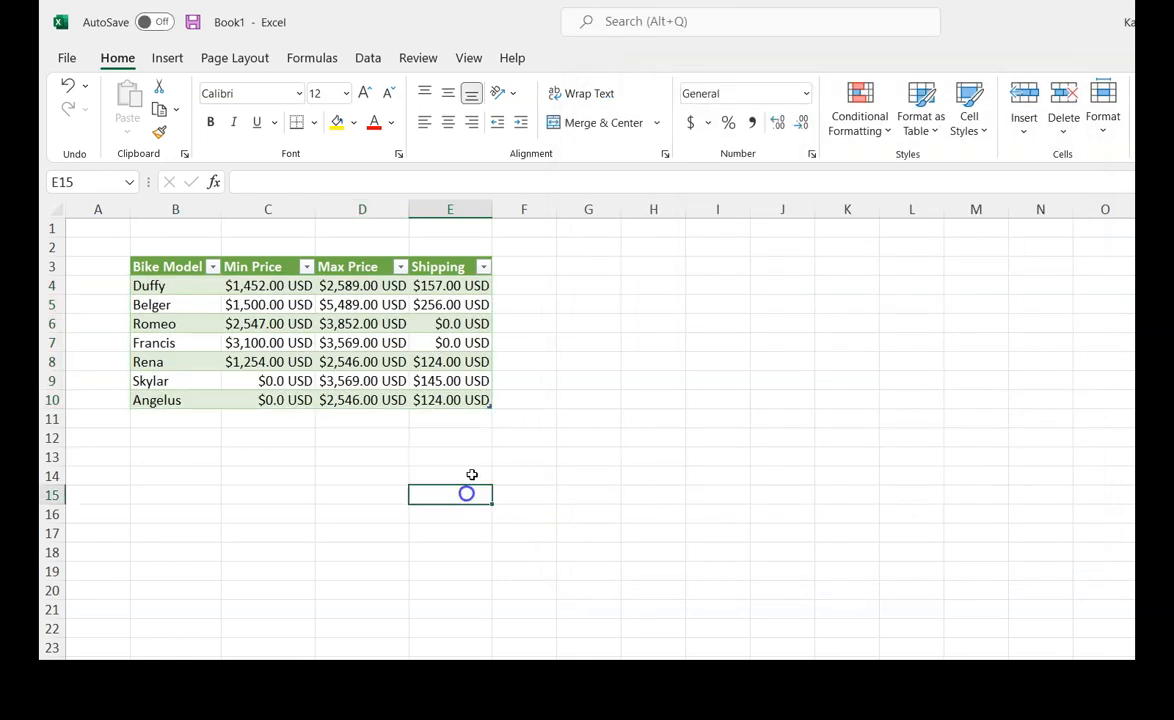